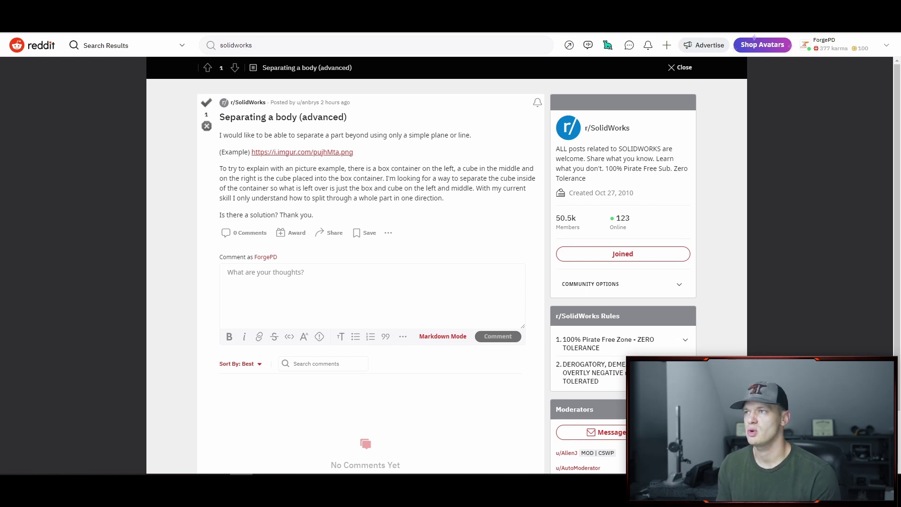
# - Open the linked example picture in the Reddit post and examine the container, the cube and the combined body
pyautogui.click(326, 152)
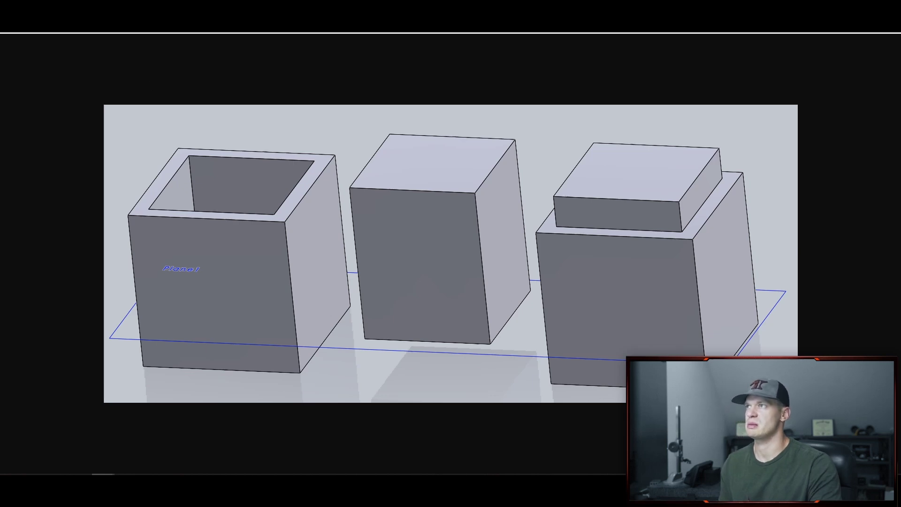
pyautogui.hotkey('ctrl', 'shift', 'Tab')
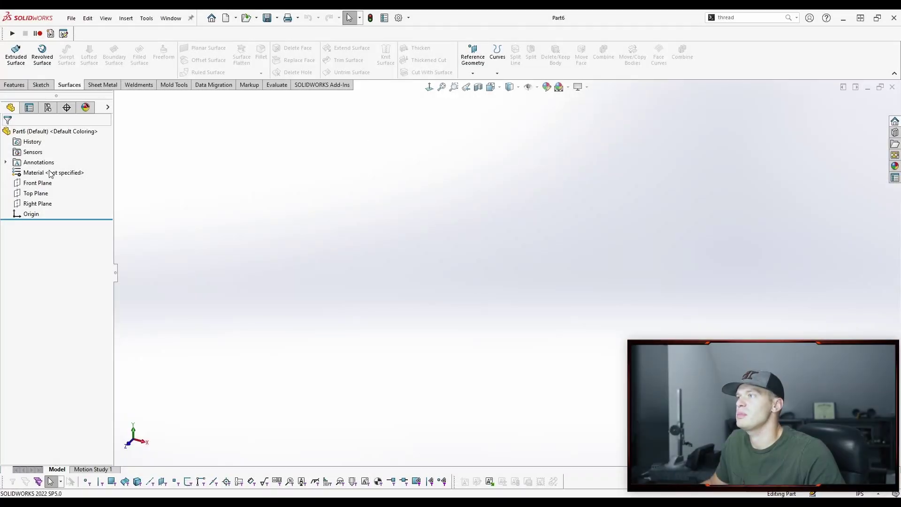
# - In SOLIDWORKS, start a sketch on the Front Plane and draw a tall rectangle with midpoint construction lines around the origin
pyautogui.hotkey('ctrl', '7')
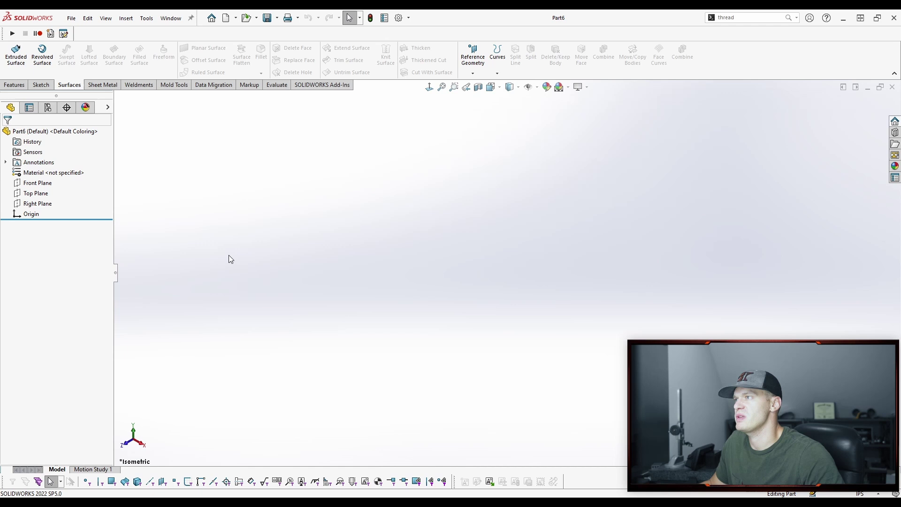
pyautogui.click(39, 184)
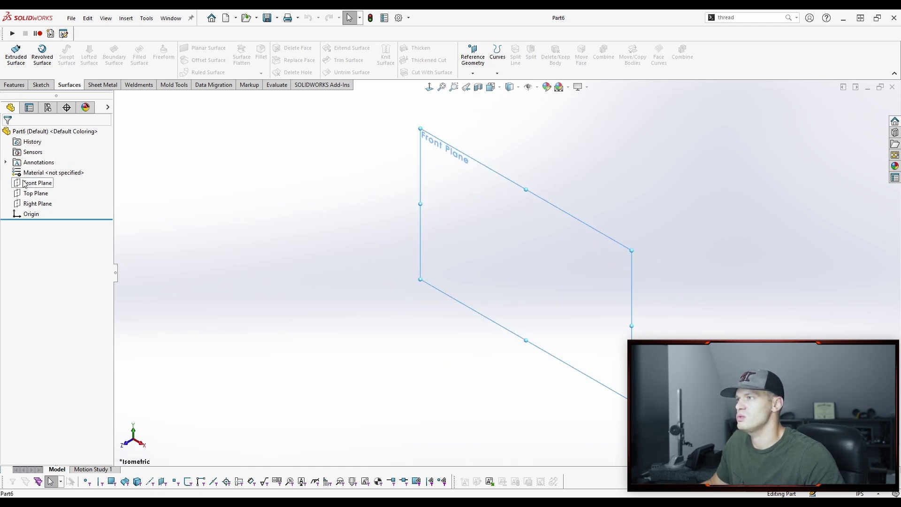
pyautogui.click(38, 182)
pyautogui.click(35, 165)
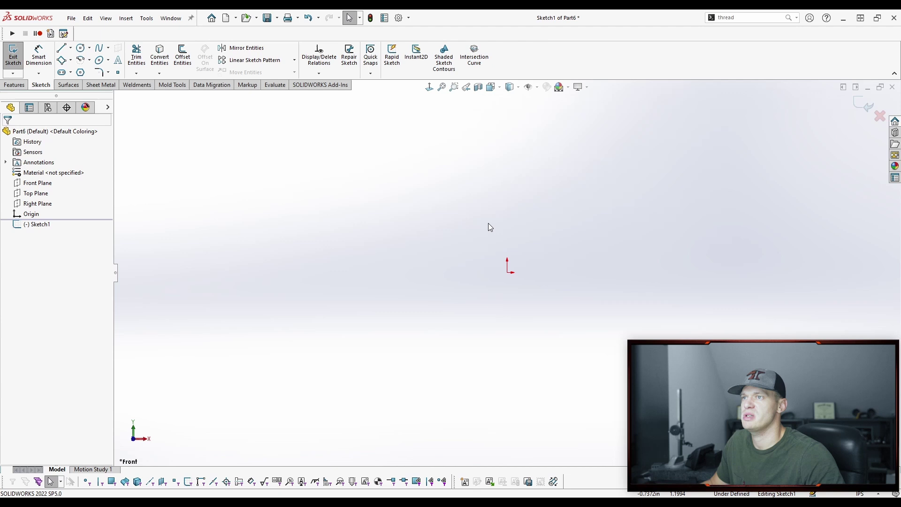
pyautogui.press('s')
pyautogui.click(535, 245)
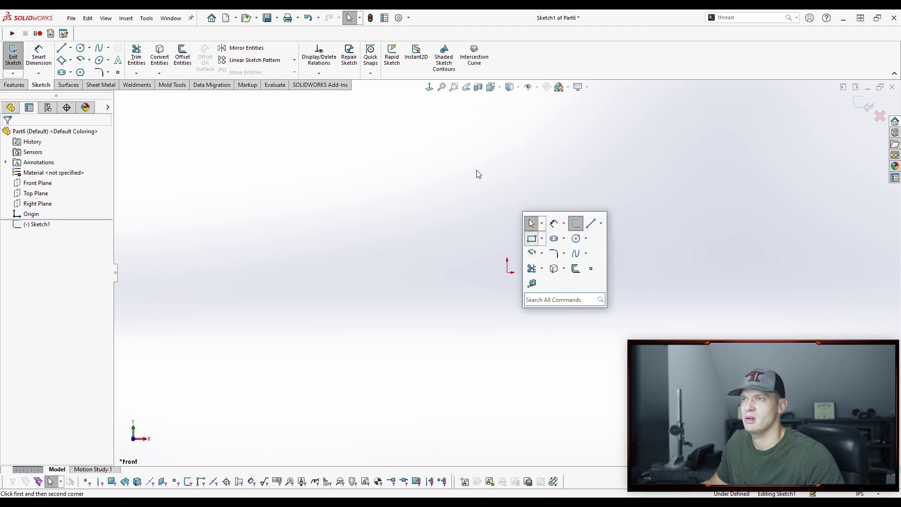
pyautogui.click(476, 170)
pyautogui.click(556, 327)
pyautogui.press('Escape')
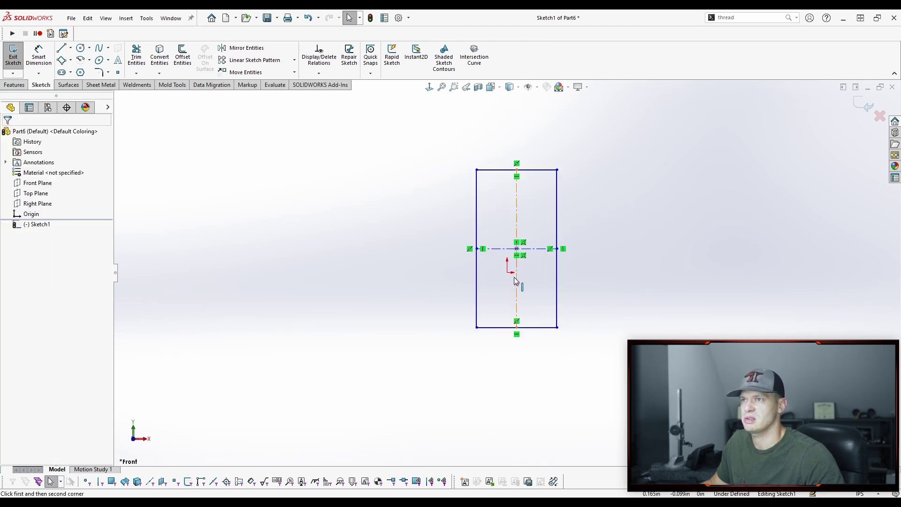
# - Make the rectangle's vertical centerline coincident with the origin and stretch the rectangle to about 4.8 in wide
pyautogui.click(515, 276)
pyautogui.keyDown('ctrl'); pyautogui.click(507, 272); pyautogui.keyUp('ctrl')
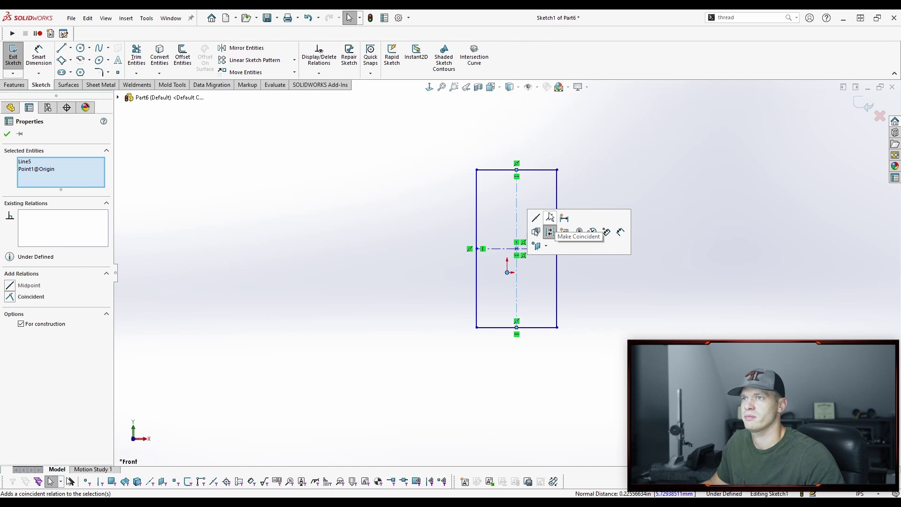
pyautogui.click(546, 233)
pyautogui.moveTo(549, 174); pyautogui.dragTo(609, 162)
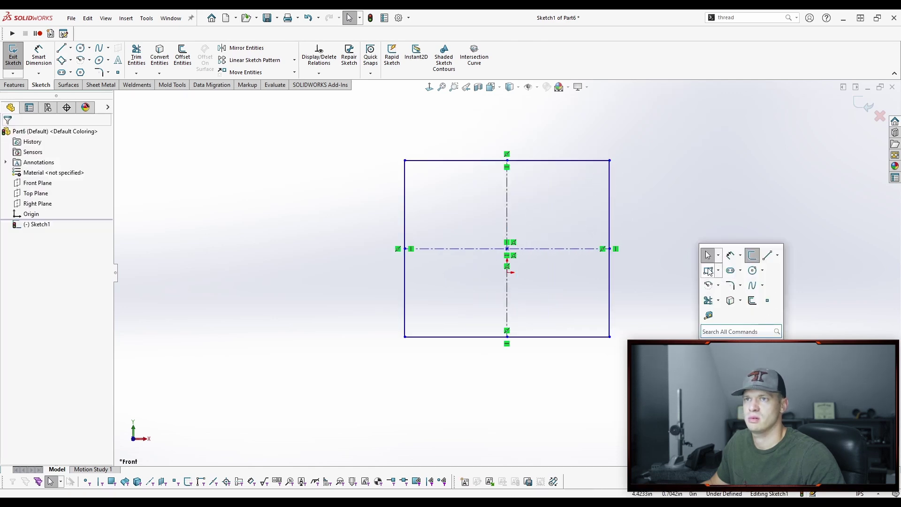
# - Draw a narrower second rectangle with midpoint construction lines, starting above the first one's top edge and ending inside its bottom edge
pyautogui.click(707, 270)
pyautogui.click(425, 134)
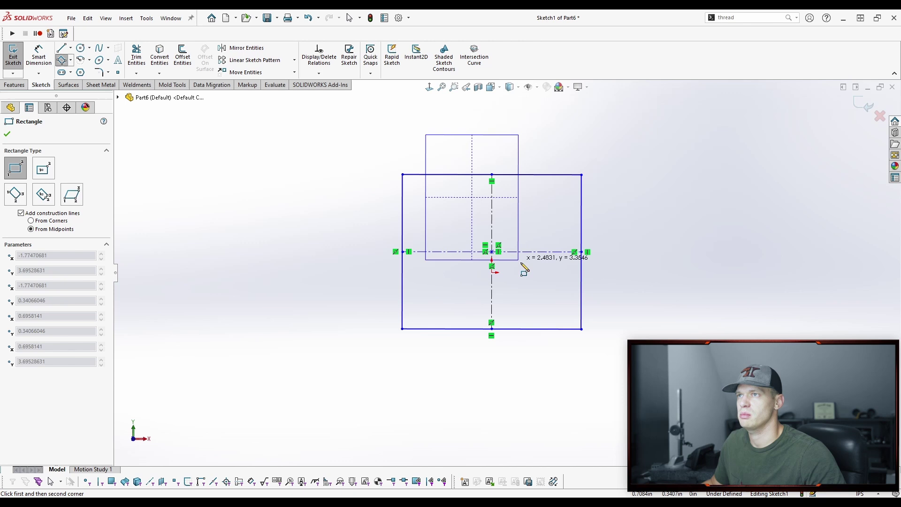
pyautogui.click(558, 308)
pyautogui.press('Escape')
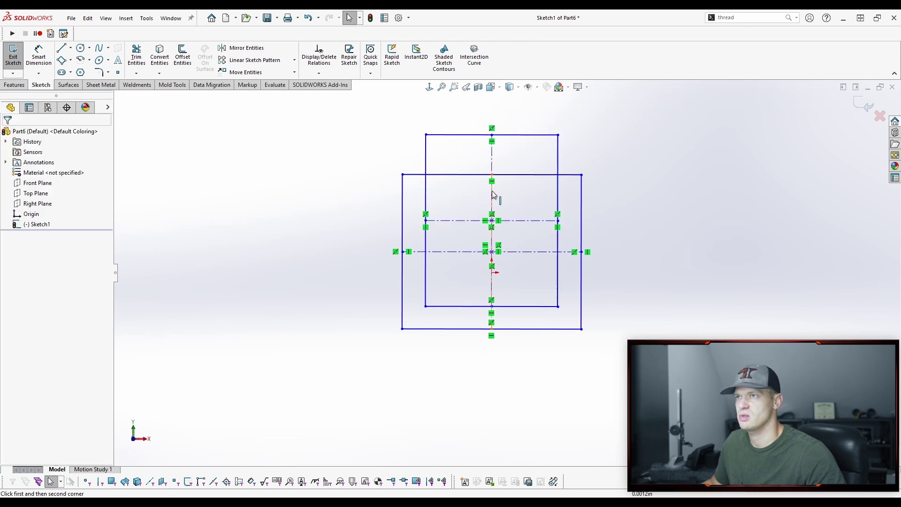
# - Make the vertical centerlines of the two rectangles collinear, finish the sketch and show the model in isometric view
pyautogui.click(492, 201)
pyautogui.keyDown('ctrl'); pyautogui.click(493, 197); pyautogui.keyUp('ctrl')
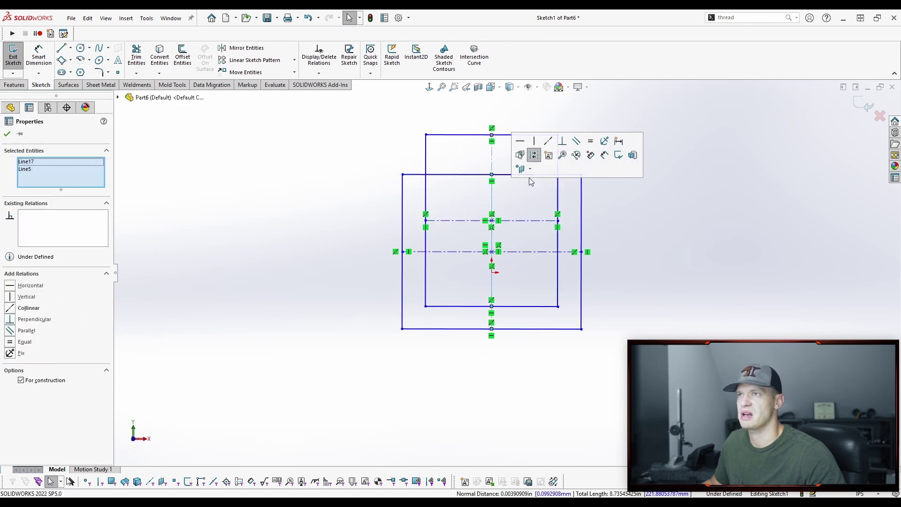
pyautogui.click(548, 142)
pyautogui.click(687, 233)
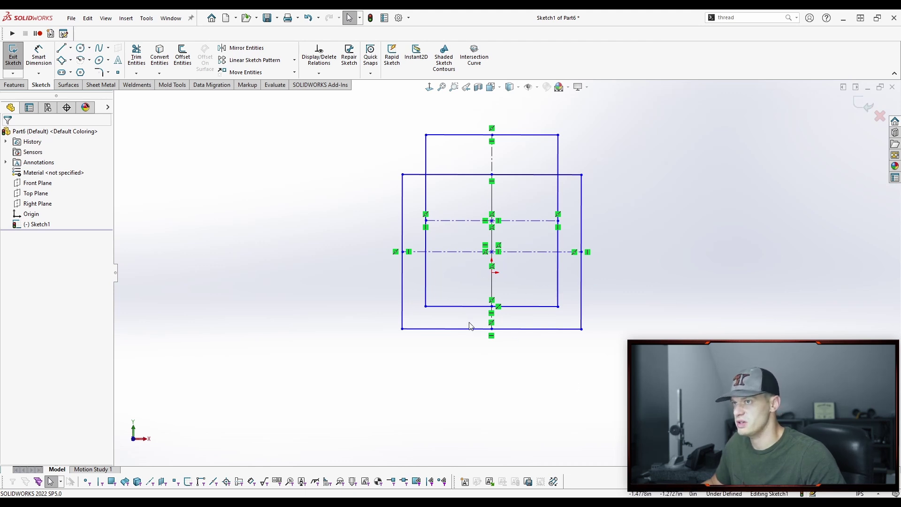
pyautogui.click(862, 104)
pyautogui.hotkey('ctrl', '7')
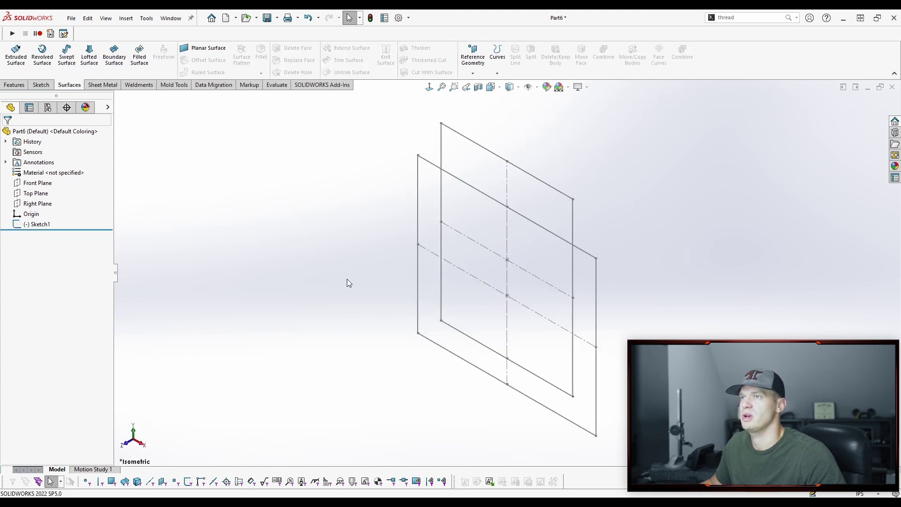
# - Start a sketch on the Right Plane and draw a rectangle with midpoint construction lines crossing the Front Plane profiles
pyautogui.click(37, 207)
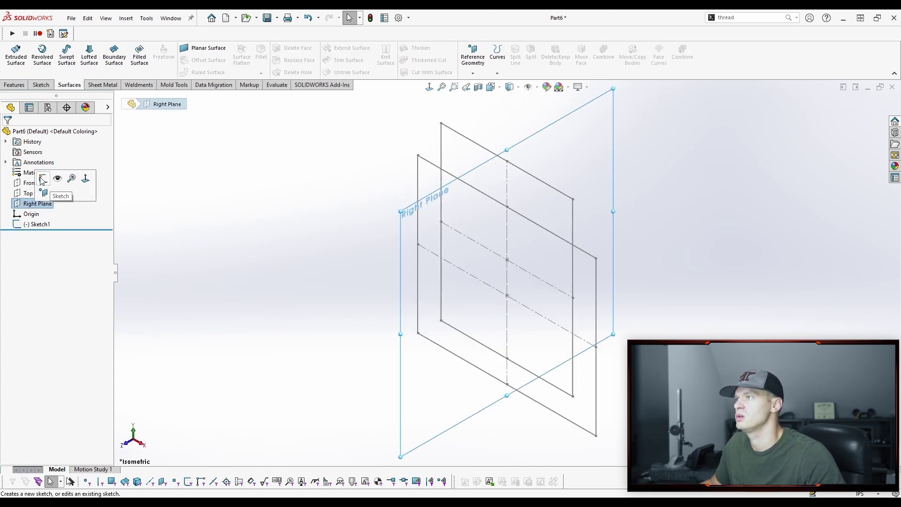
pyautogui.click(42, 178)
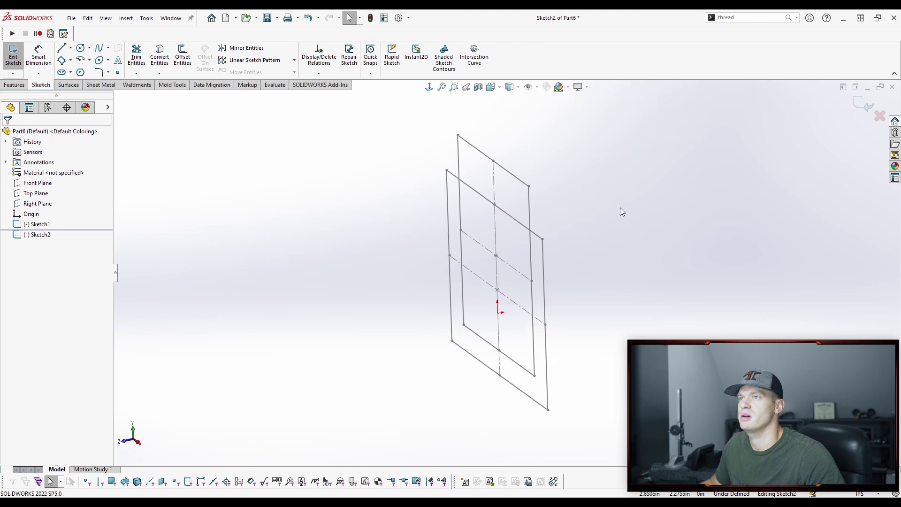
pyautogui.press('s')
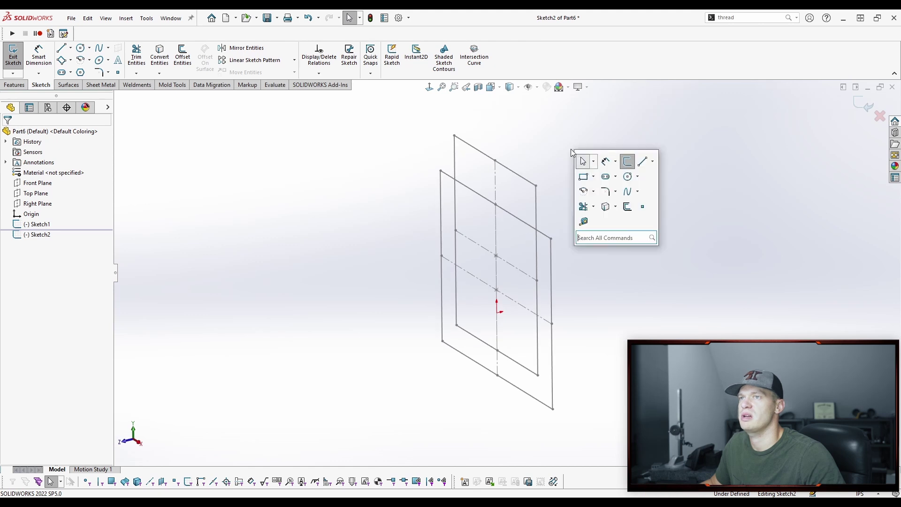
pyautogui.click(583, 180)
pyautogui.click(399, 204)
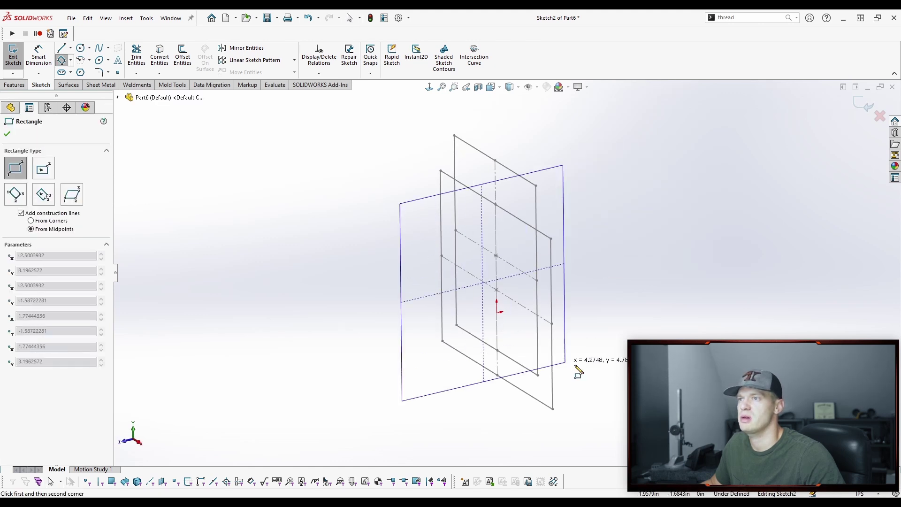
pyautogui.click(620, 381)
pyautogui.press('Escape')
# - Make the new rectangle's center point coincident with the center of the outer rectangle in the Front Plane sketch
pyautogui.click(510, 292)
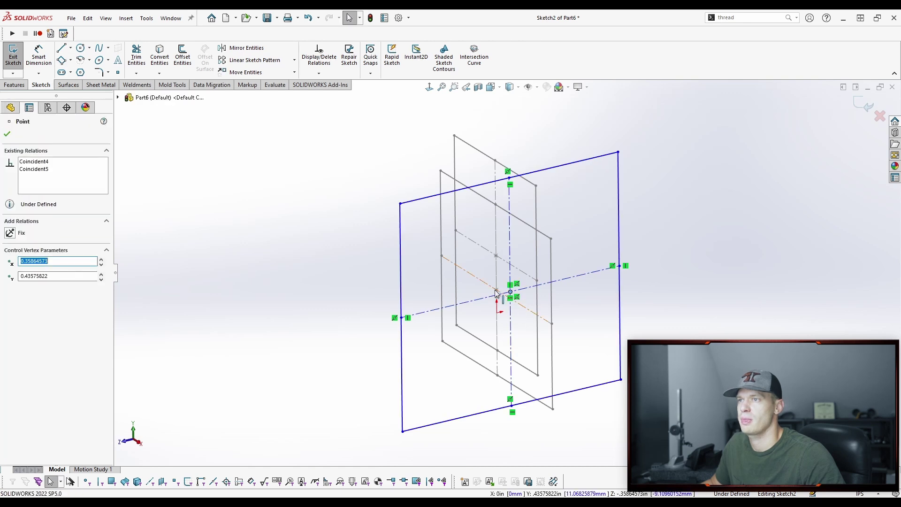
pyautogui.keyDown('ctrl'); pyautogui.click(495, 290); pyautogui.keyUp('ctrl')
pyautogui.click(469, 334)
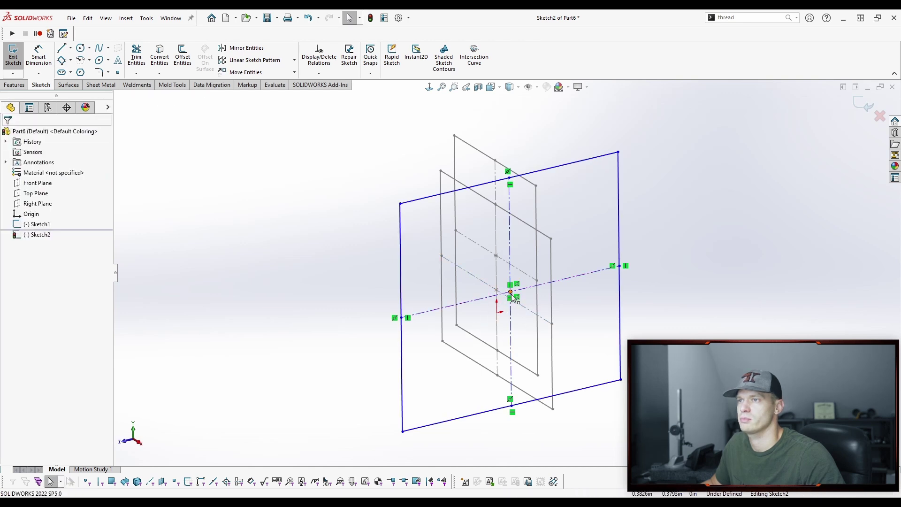
pyautogui.click(511, 292)
pyautogui.keyDown('ctrl'); pyautogui.click(496, 290); pyautogui.keyUp('ctrl')
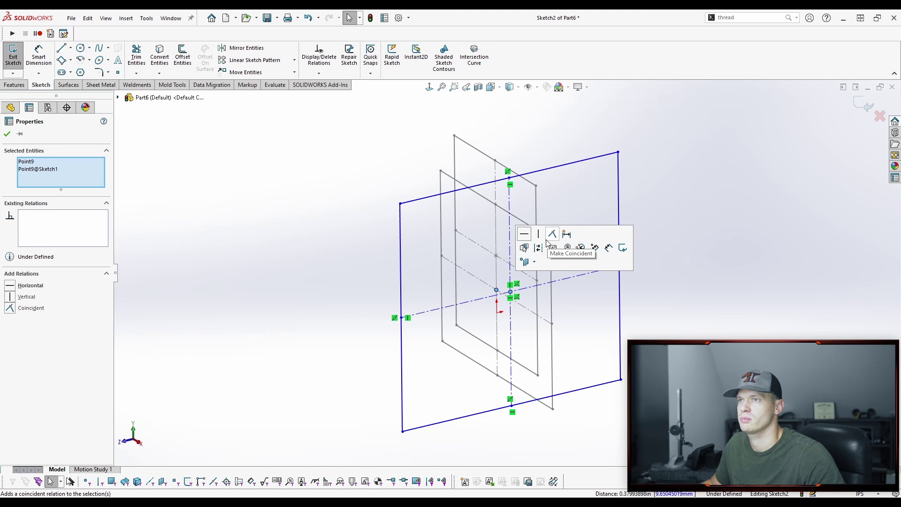
pyautogui.click(551, 233)
pyautogui.press('Escape')
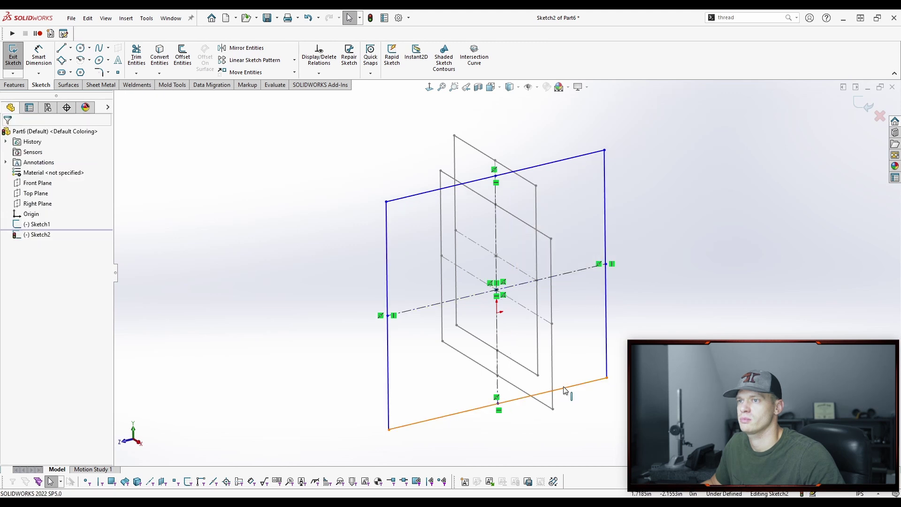
# - Make the bottom edge's midpoint coincident with the outer Front Plane rectangle's bottom midpoint, and narrow the new rectangle to about 3.85 in
pyautogui.click(565, 388)
pyautogui.keyDown('ctrl'); pyautogui.click(543, 404); pyautogui.keyUp('ctrl')
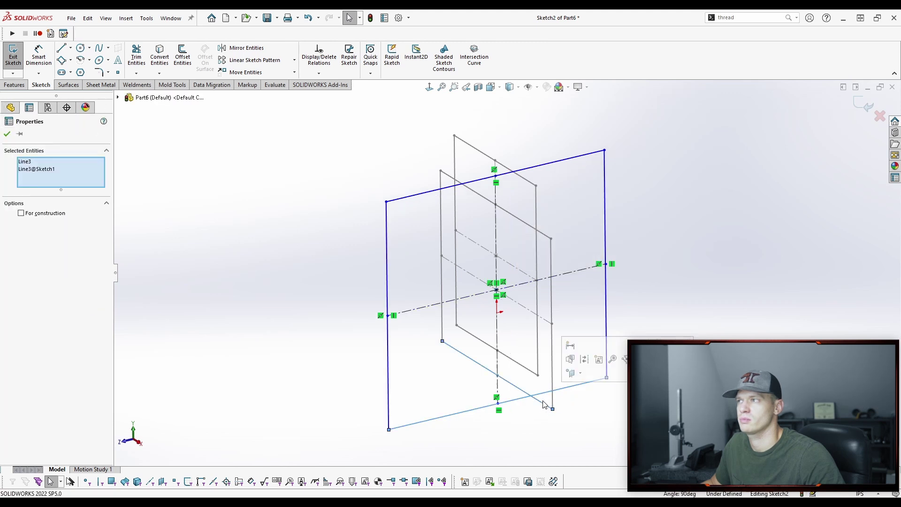
pyautogui.press('Escape')
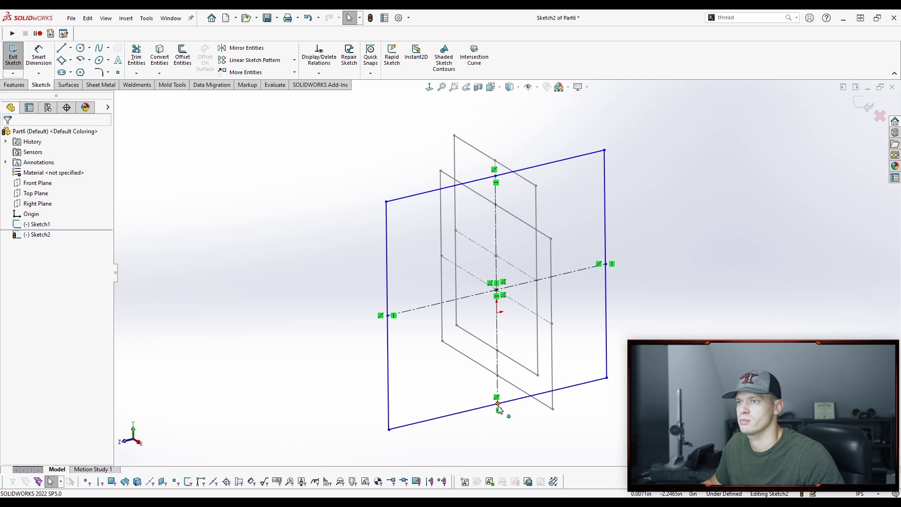
pyautogui.click(498, 406)
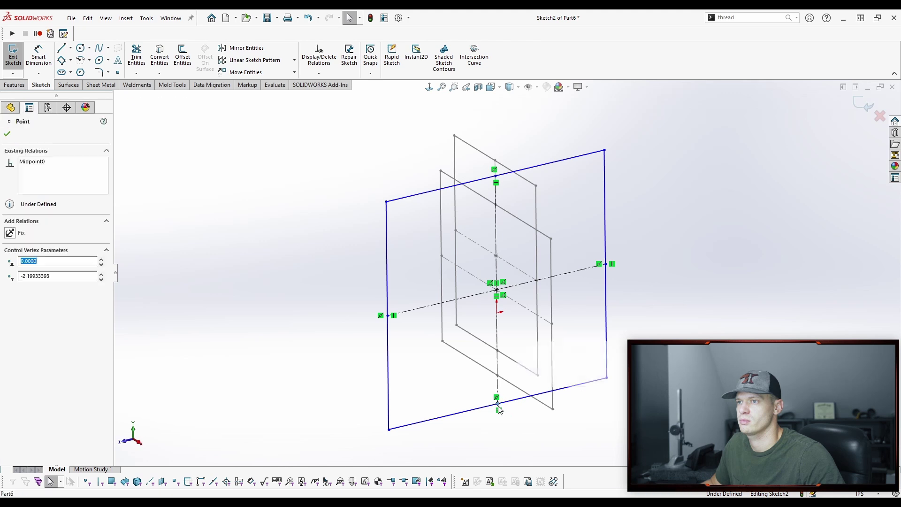
pyautogui.keyDown('ctrl'); pyautogui.click(498, 375); pyautogui.keyUp('ctrl')
pyautogui.click(554, 319)
pyautogui.click(697, 201)
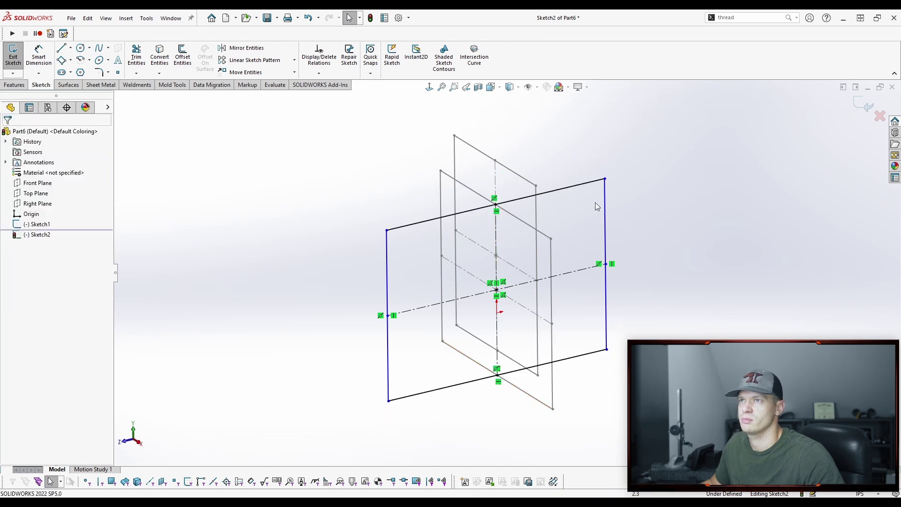
pyautogui.moveTo(605, 205); pyautogui.dragTo(572, 216)
pyautogui.press('Escape')
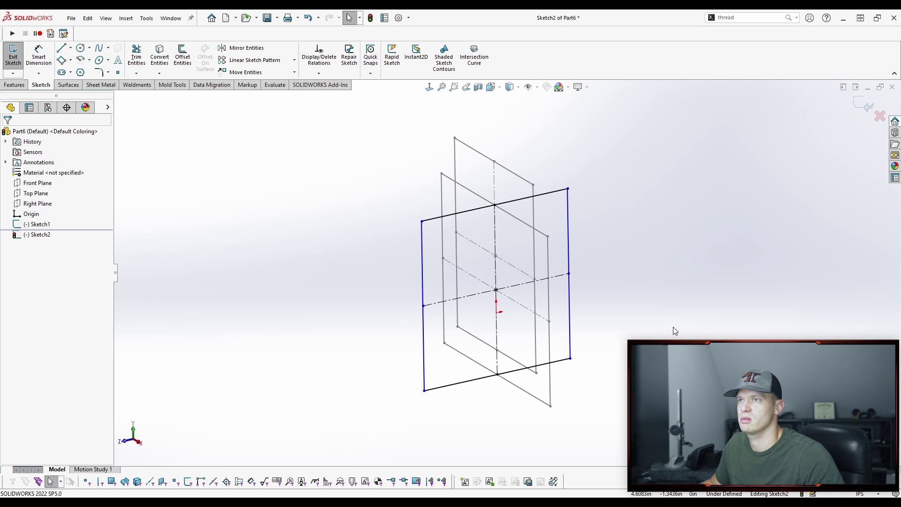
# - Measure the top edge of the outer Front Plane rectangle and copy its length in inches
pyautogui.press('s')
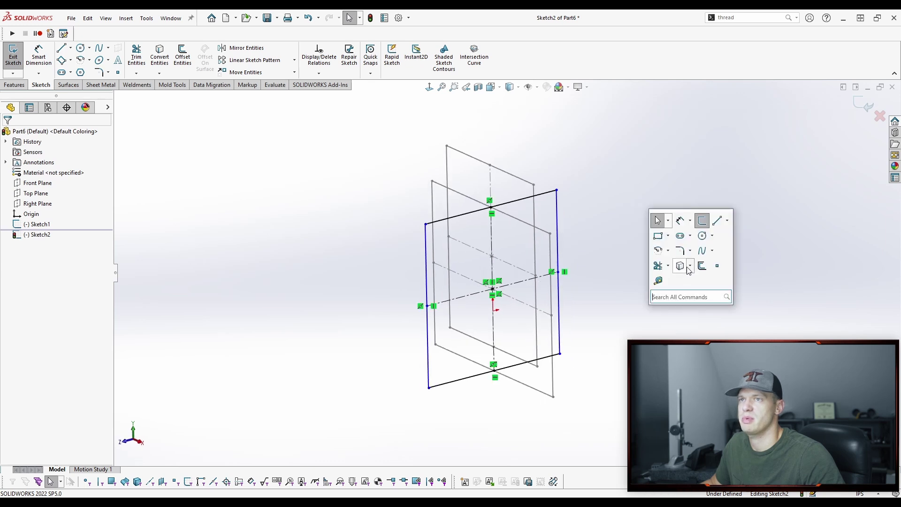
pyautogui.click(658, 280)
pyautogui.click(542, 231)
pyautogui.doubleClick(419, 435)
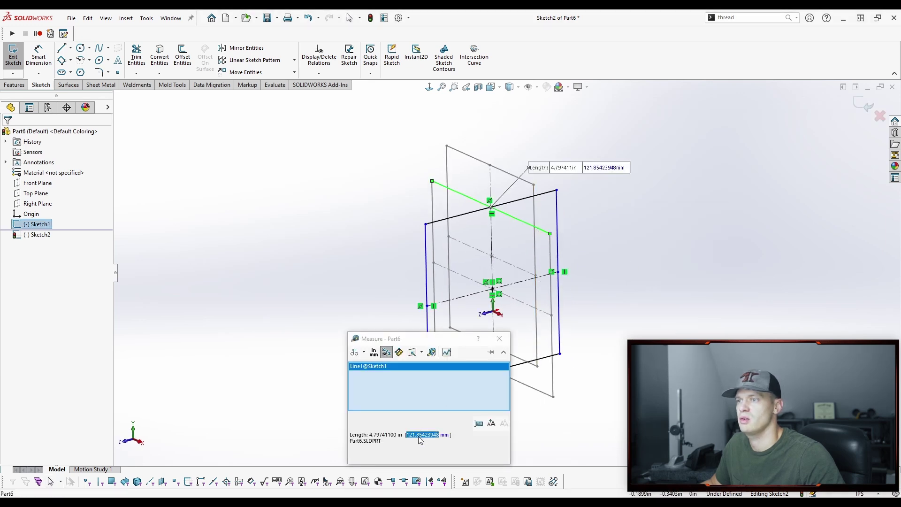
pyautogui.doubleClick(383, 435)
pyautogui.hotkey('ctrl', 'c')
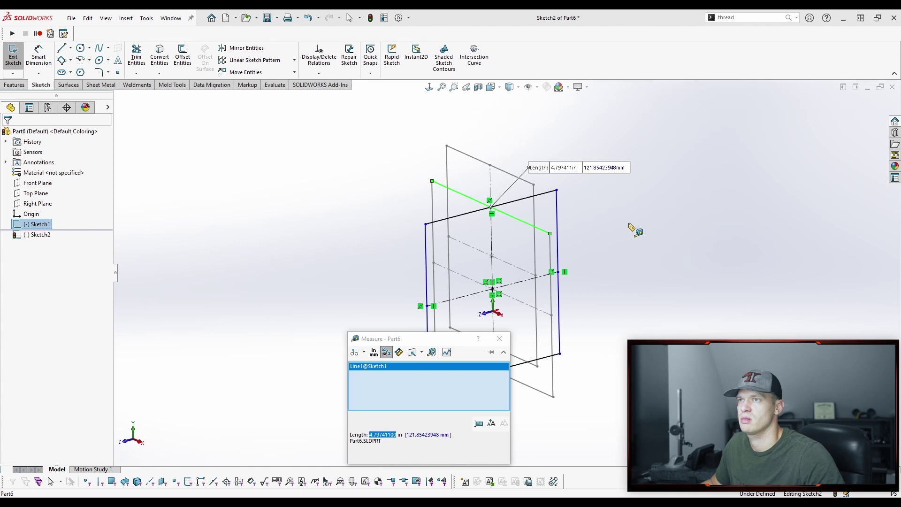
pyautogui.press('Escape')
# - Dimension the top edge of the Right Plane rectangle to the copied length of 4.797411 in
pyautogui.press('s')
pyautogui.click(631, 188)
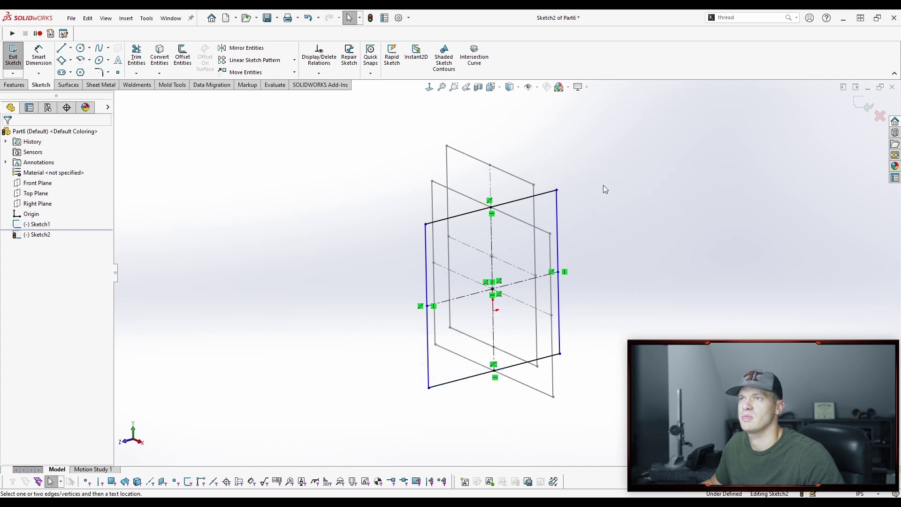
pyautogui.click(547, 194)
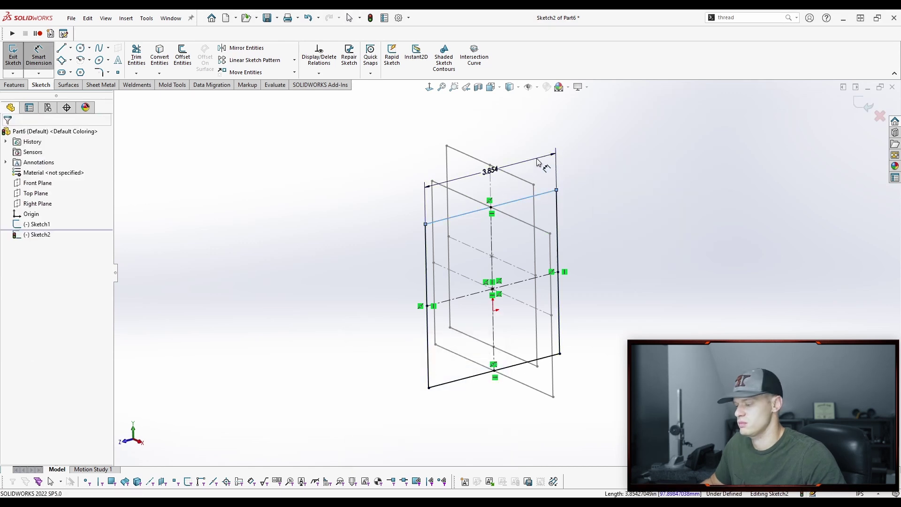
pyautogui.click(537, 161)
pyautogui.hotkey('ctrl', 'v')
pyautogui.press('Return')
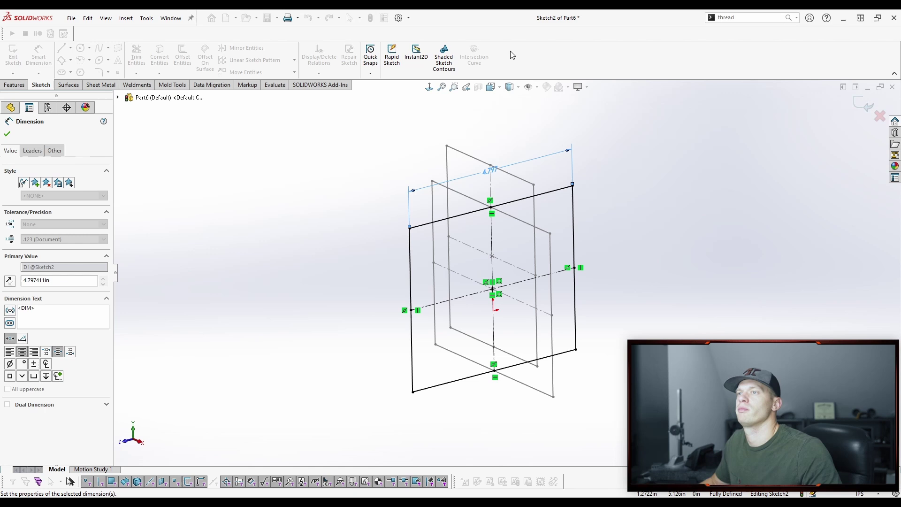
pyautogui.press('Escape')
# - Draw a second, narrower corner rectangle in the Right Plane sketch, overlapping the first and extending above its top edge
pyautogui.press('s')
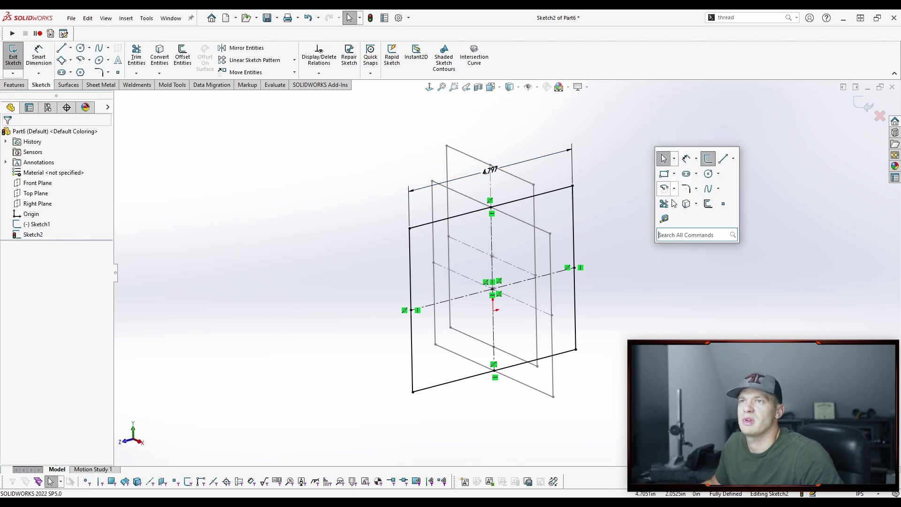
pyautogui.click(667, 178)
pyautogui.click(491, 256)
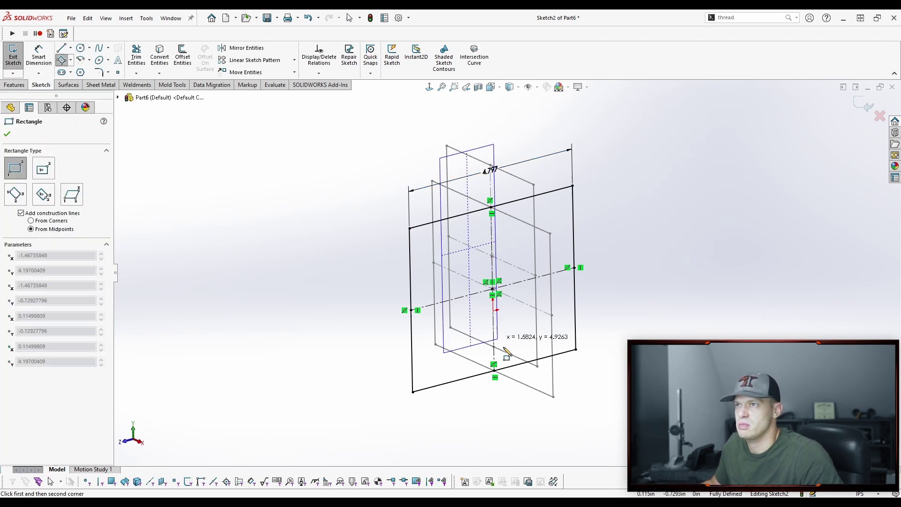
pyautogui.click(537, 350)
pyautogui.press('Escape')
# - Make the new rectangle's bottom midpoint coincident with the bottom midpoint of the inner Front Plane rectangle
pyautogui.click(495, 348)
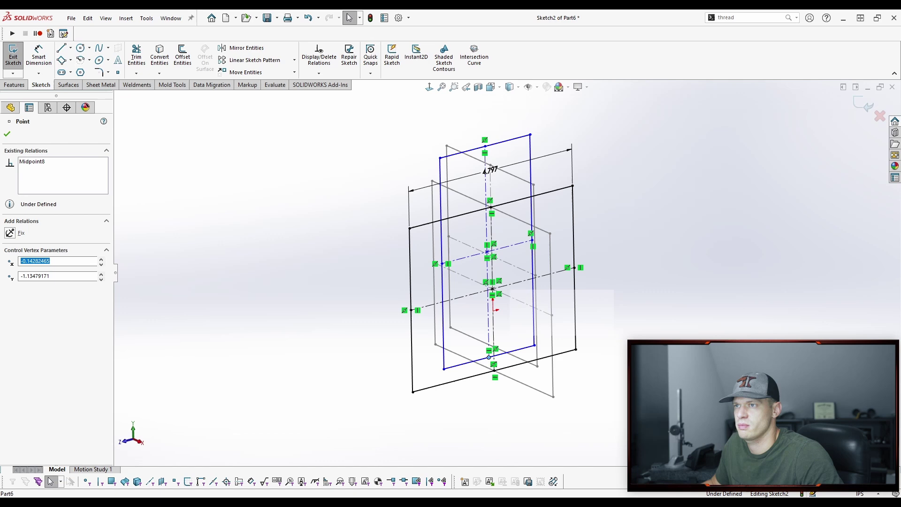
pyautogui.moveTo(497, 348); pyautogui.dragTo(508, 380, button='middle')
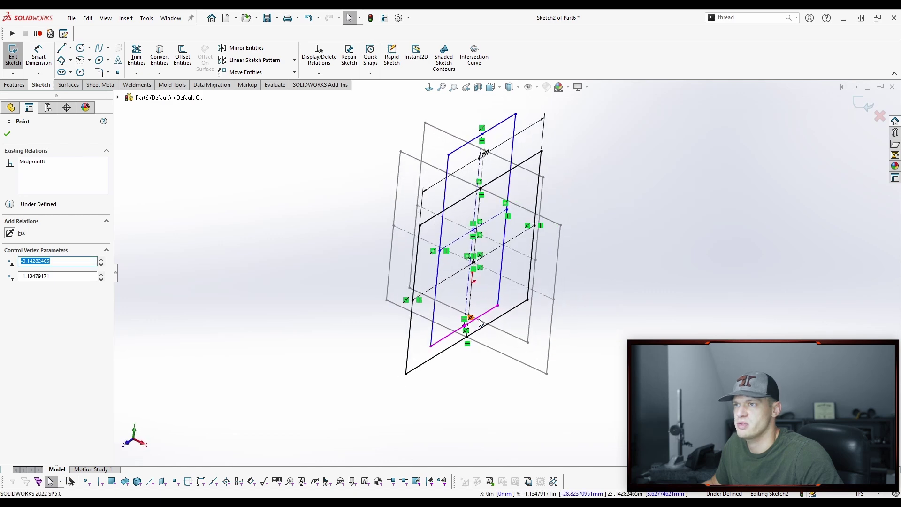
pyautogui.scroll(-5, 473, 327)
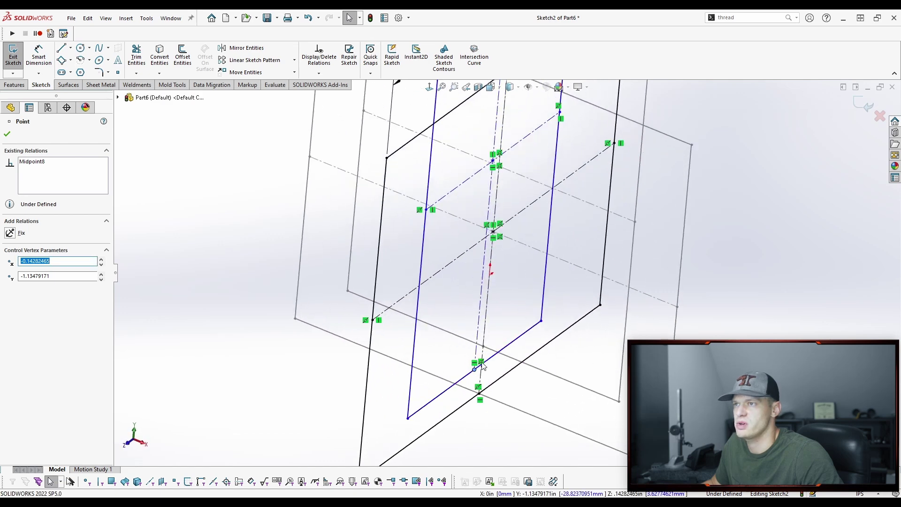
pyautogui.keyDown('ctrl'); pyautogui.click(491, 339); pyautogui.keyUp('ctrl')
pyautogui.click(521, 283)
pyautogui.click(825, 265)
# - Make the new rectangle's top midpoint coincident with the top midpoint of the inner Front Plane rectangle
pyautogui.scroll(5, 705, 234)
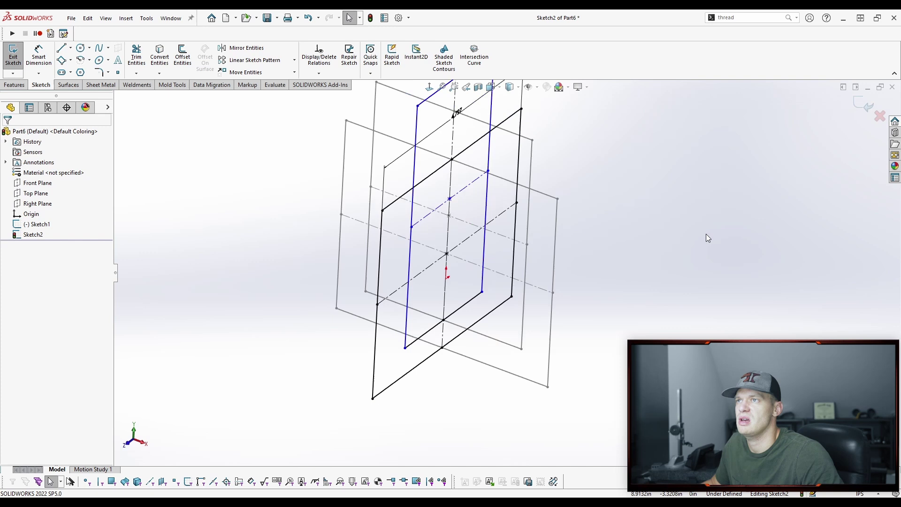
pyautogui.moveTo(521, 182); pyautogui.dragTo(508, 169, button='middle')
pyautogui.click(409, 167)
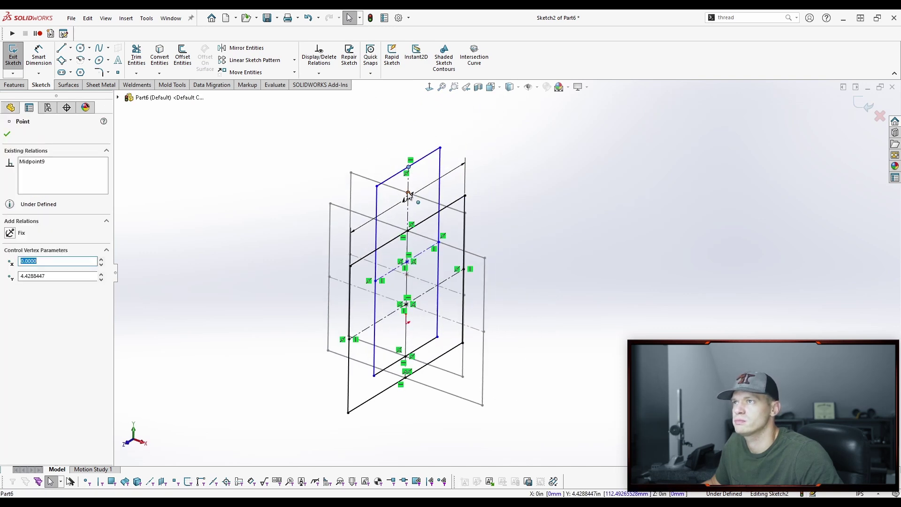
pyautogui.keyDown('ctrl'); pyautogui.click(408, 192); pyautogui.keyUp('ctrl')
pyautogui.click(464, 142)
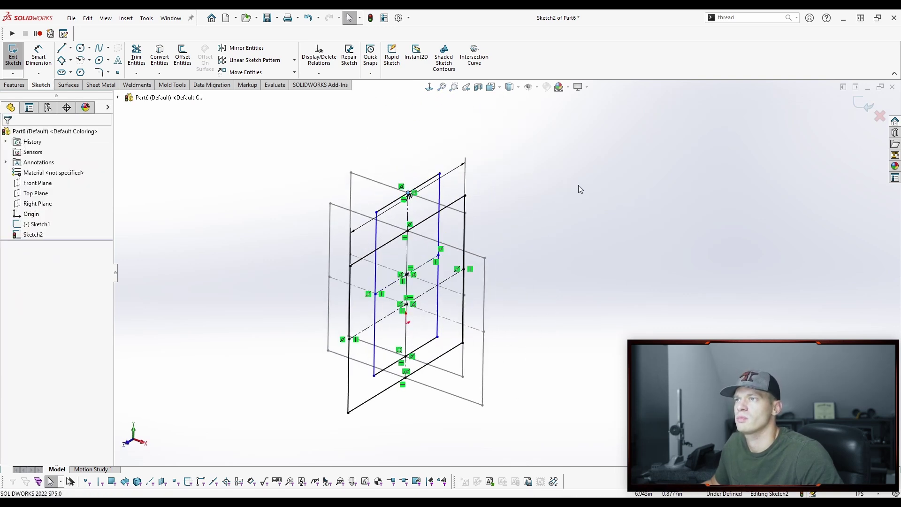
# - Measure the top edge of the inner Front Plane rectangle and copy its length in inches
pyautogui.press('s')
pyautogui.click(590, 236)
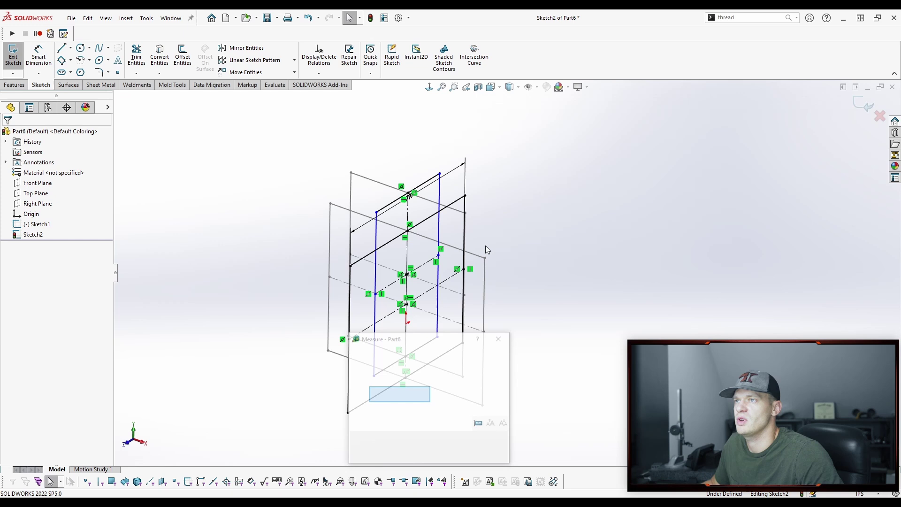
pyautogui.click(463, 215)
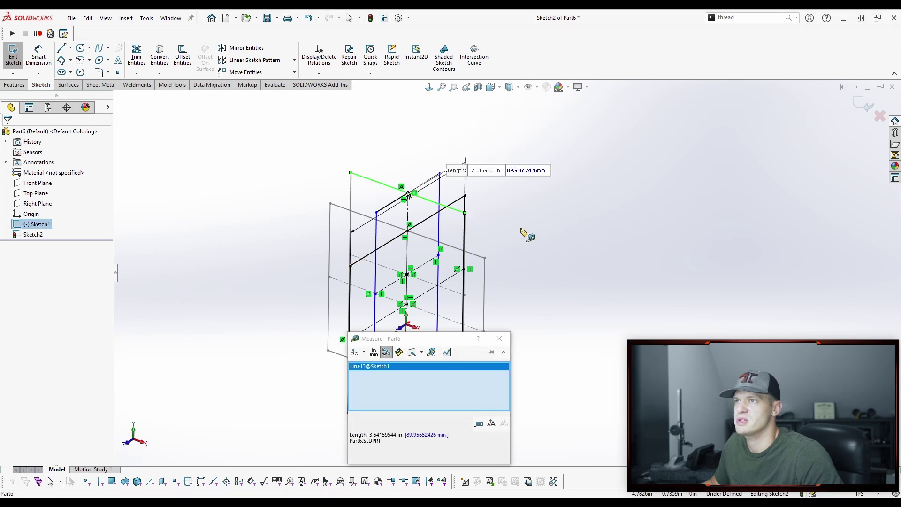
pyautogui.doubleClick(384, 434)
pyautogui.hotkey('ctrl', 'c')
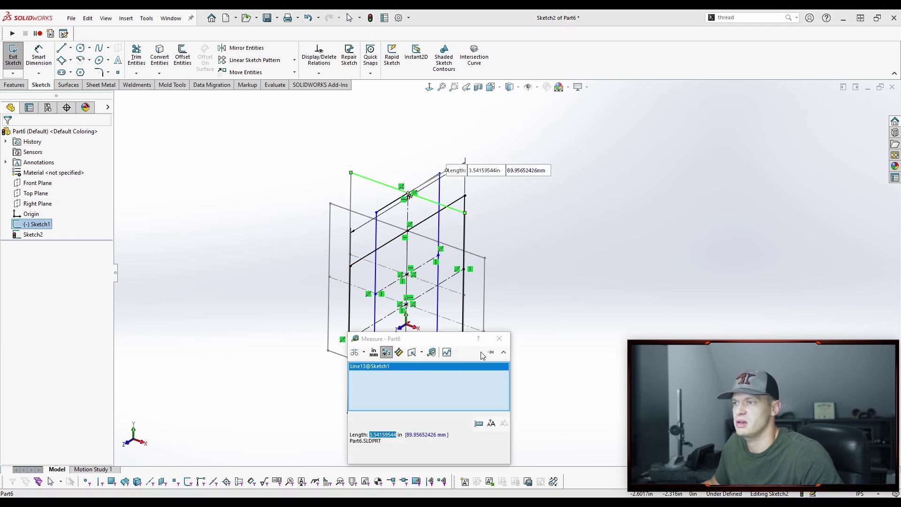
pyautogui.press('Escape')
# - Dimension the top edge of the inner Right Plane rectangle to the copied length of 3.54159544 in and finish the sketch
pyautogui.press('s')
pyautogui.click(582, 190)
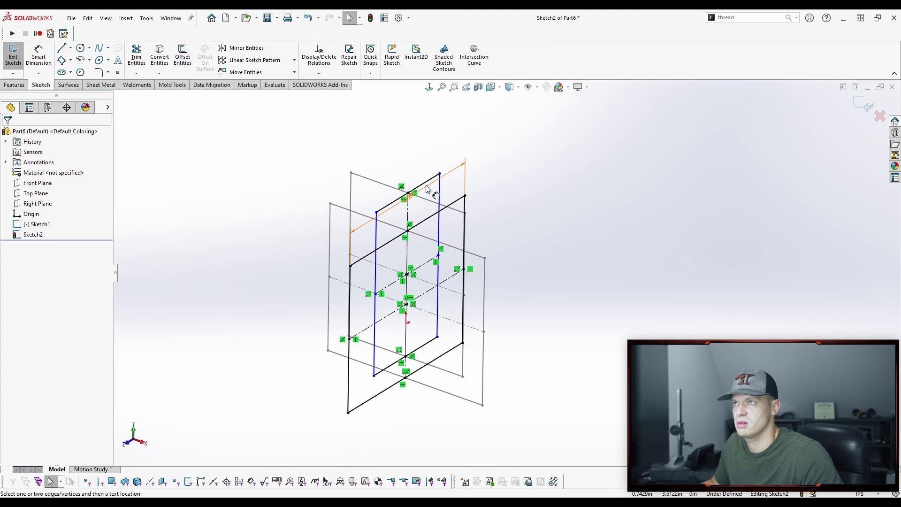
pyautogui.click(426, 182)
pyautogui.click(416, 143)
pyautogui.hotkey('ctrl', 'v')
pyautogui.press('Return')
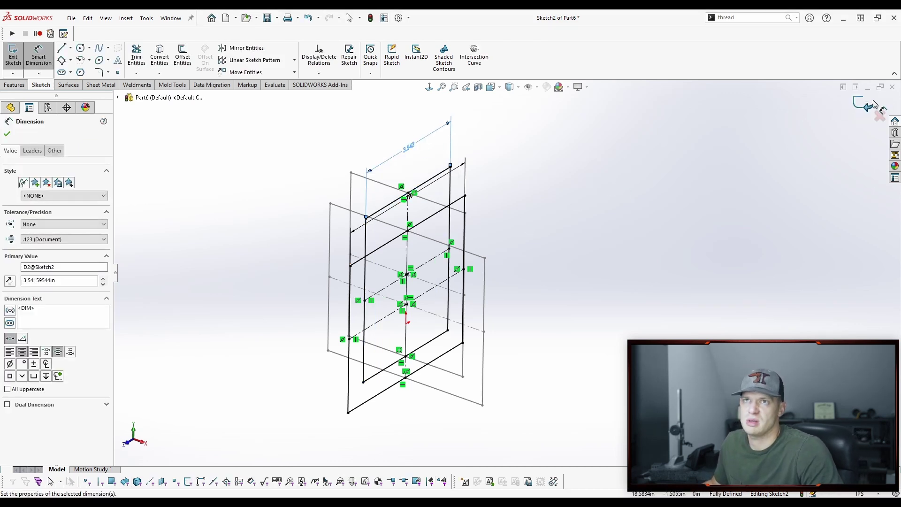
pyautogui.press('Escape')
# - Start a sketch on the Front Plane and convert the outer Front Plane rectangle into it as a chain
pyautogui.moveTo(635, 182)
pyautogui.mouseDown(button='middle')
pyautogui.moveTo(558, 151)
pyautogui.moveTo(319, 289)
pyautogui.moveTo(338, 321)
pyautogui.moveTo(550, 215)
pyautogui.mouseUp(button='middle')
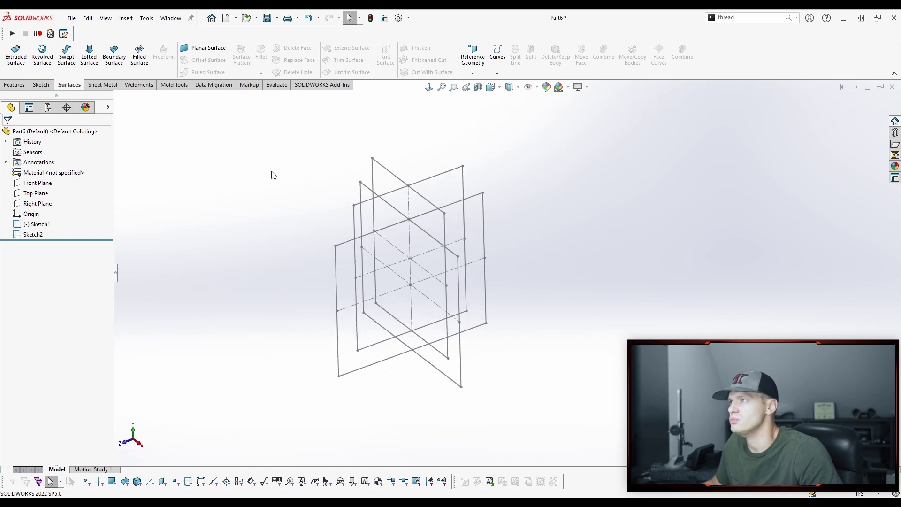
pyautogui.click(50, 204)
pyautogui.click(61, 183)
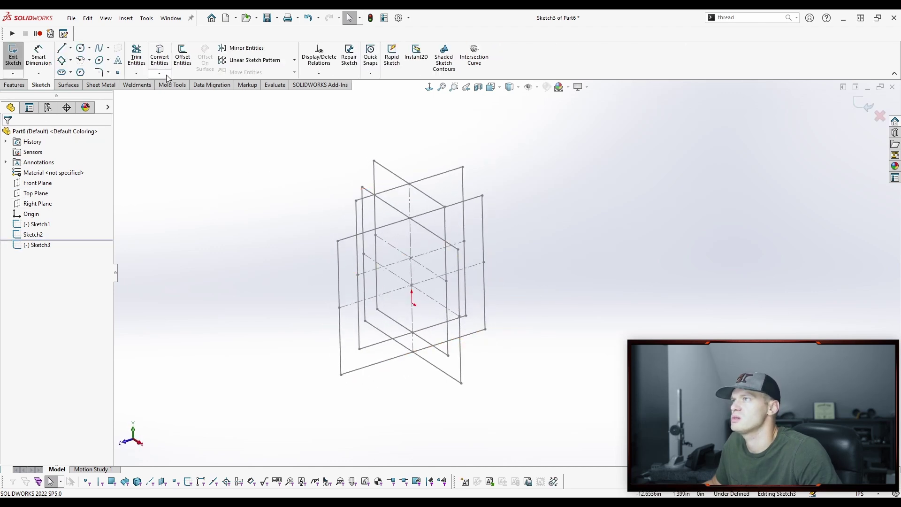
pyautogui.click(160, 54)
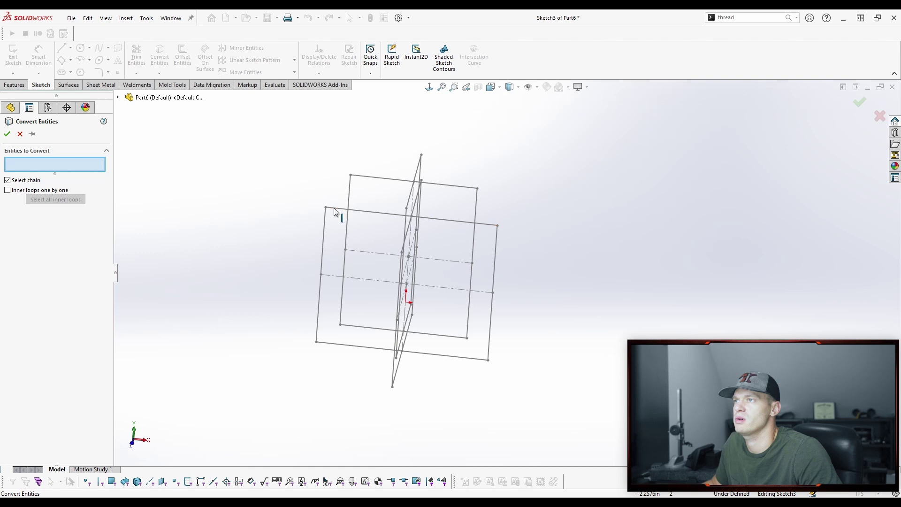
pyautogui.click(338, 211)
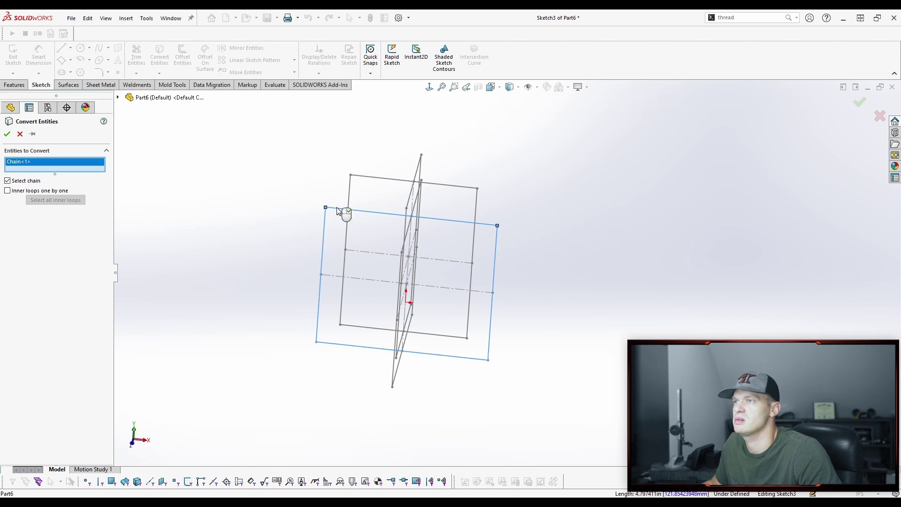
pyautogui.press('Return')
# - Extrude the converted outer rectangle from the outer Right Plane rectangle's top front corner up to the vertex at its opposite top corner
pyautogui.click(15, 85)
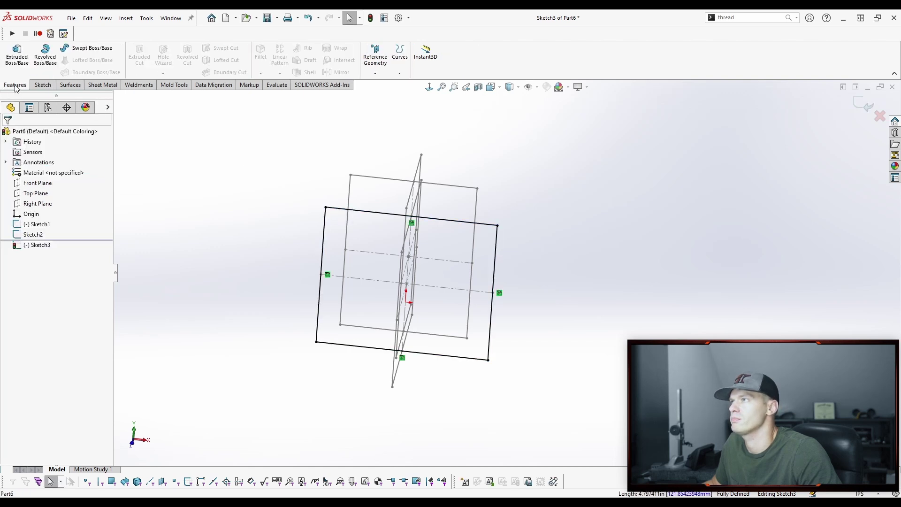
pyautogui.click(17, 53)
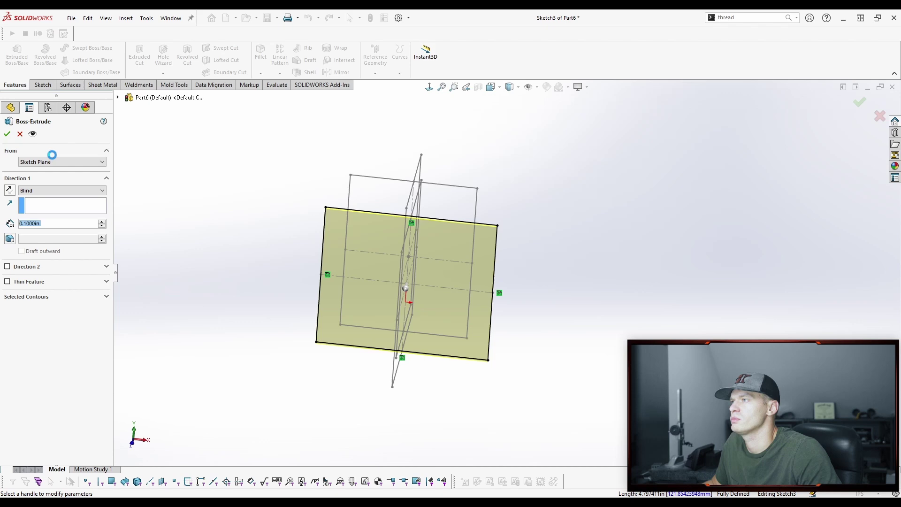
pyautogui.click(51, 162)
pyautogui.click(37, 182)
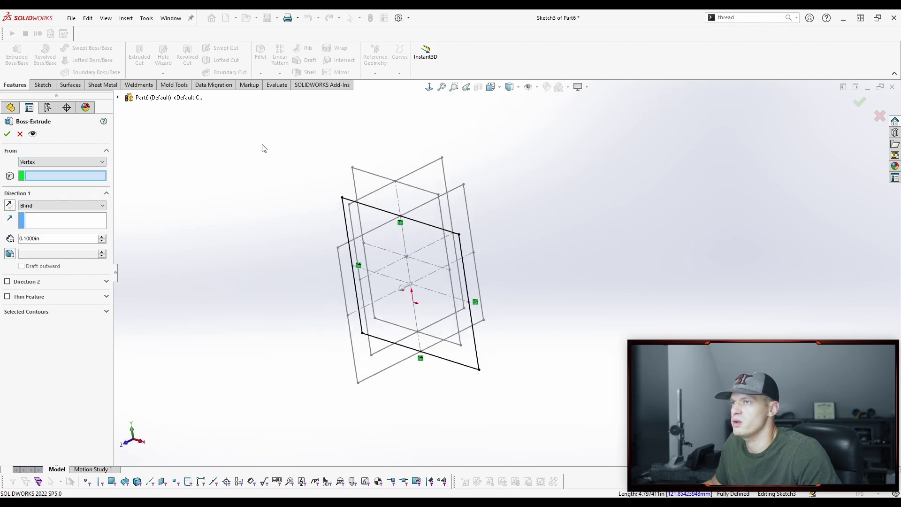
pyautogui.click(331, 245)
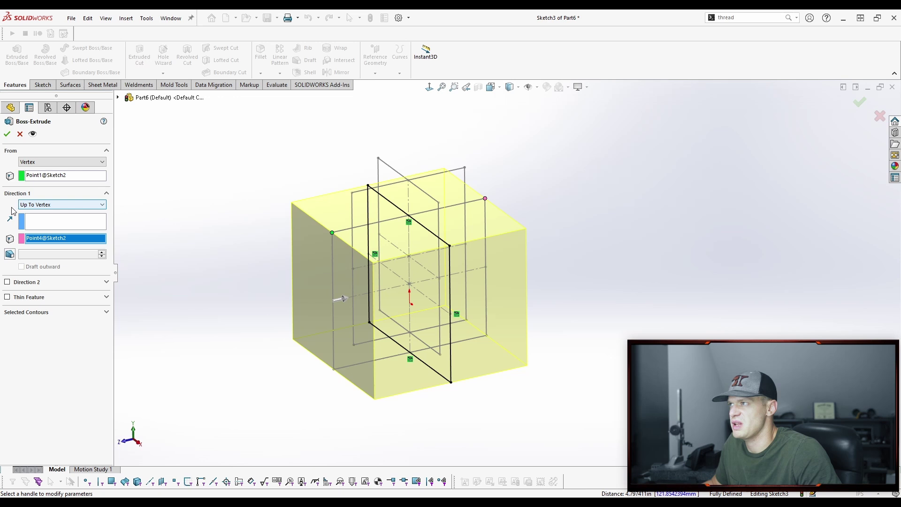
pyautogui.moveTo(229, 152); pyautogui.dragTo(245, 158, button='middle')
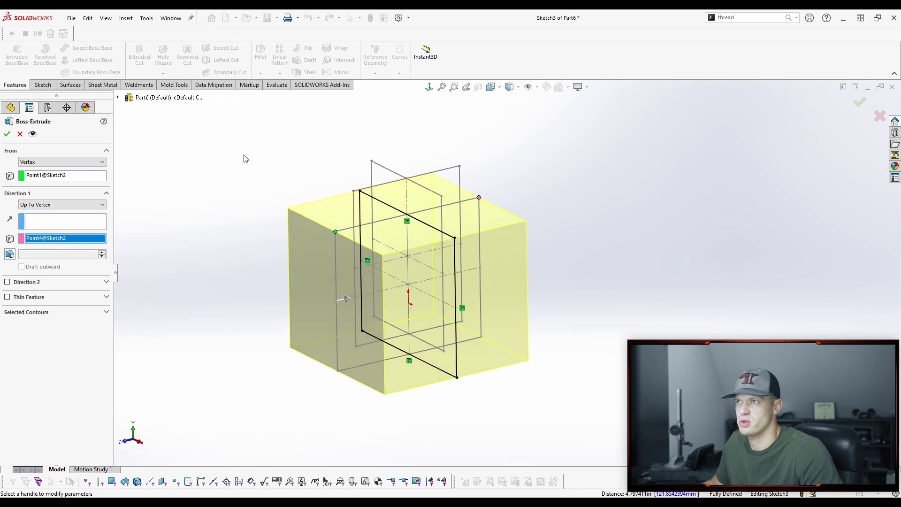
pyautogui.click(8, 134)
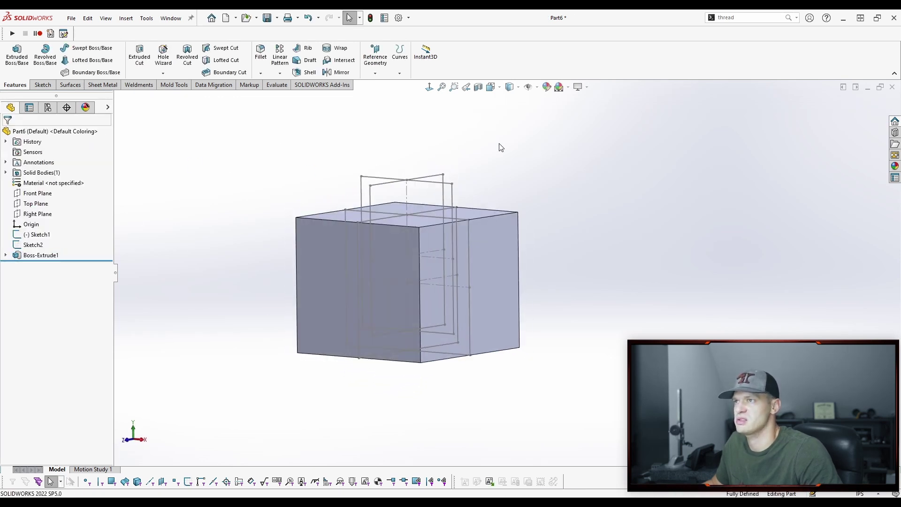
# - Start another sketch on the Front Plane and convert the inner Front Plane rectangle into it
pyautogui.moveTo(501, 147); pyautogui.dragTo(538, 175, button='middle')
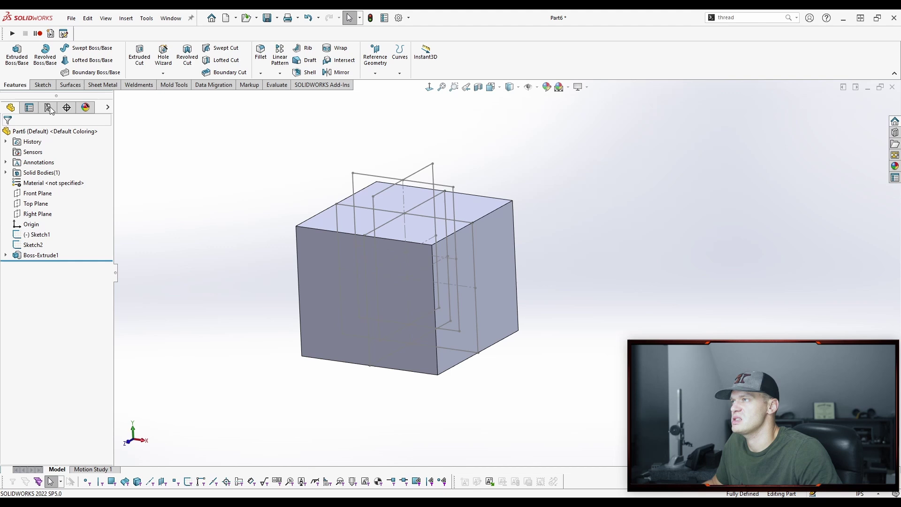
pyautogui.click(37, 193)
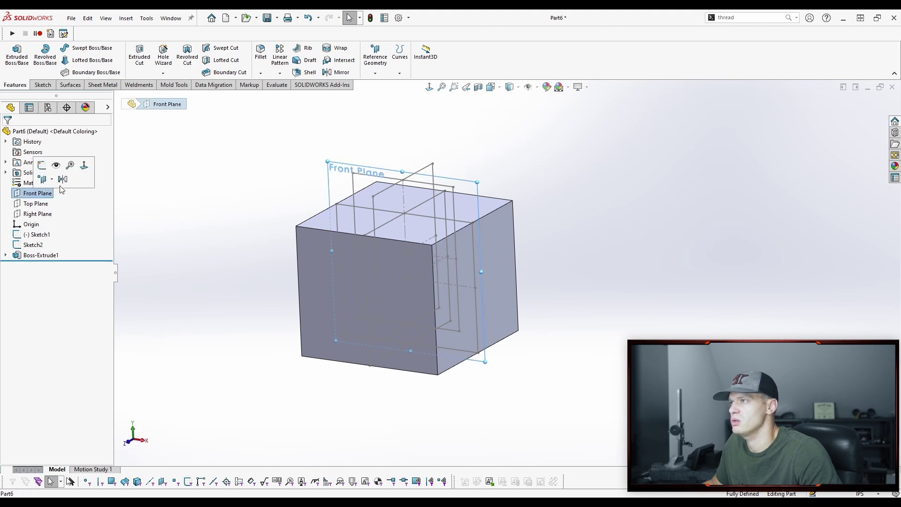
pyautogui.click(43, 166)
pyautogui.click(160, 57)
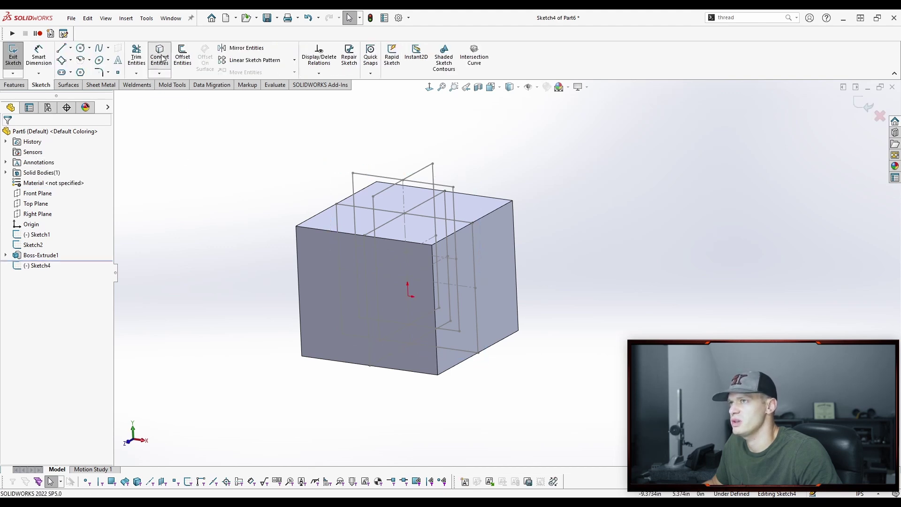
pyautogui.click(379, 184)
pyautogui.press('Return')
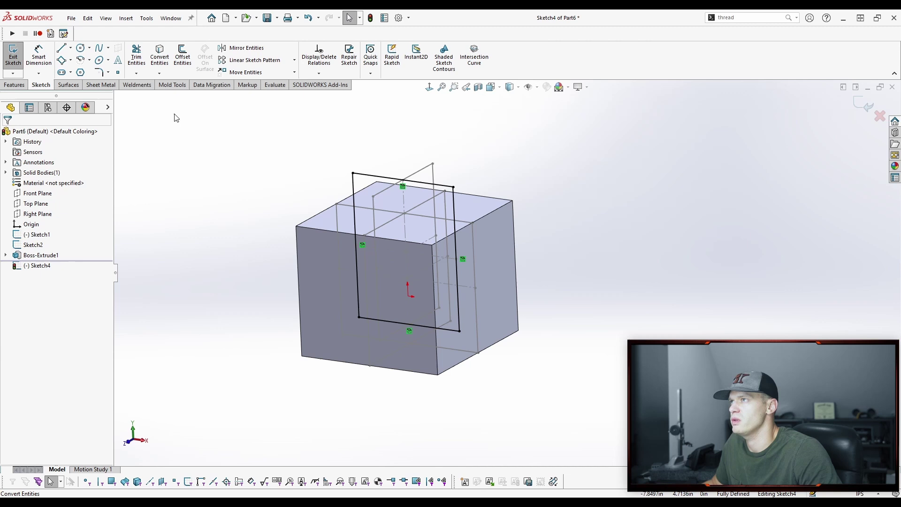
# - Extrude the inner rectangle from one top corner of the inner Right Plane rectangle up to the opposite top corner, with Merge result on
pyautogui.click(14, 84)
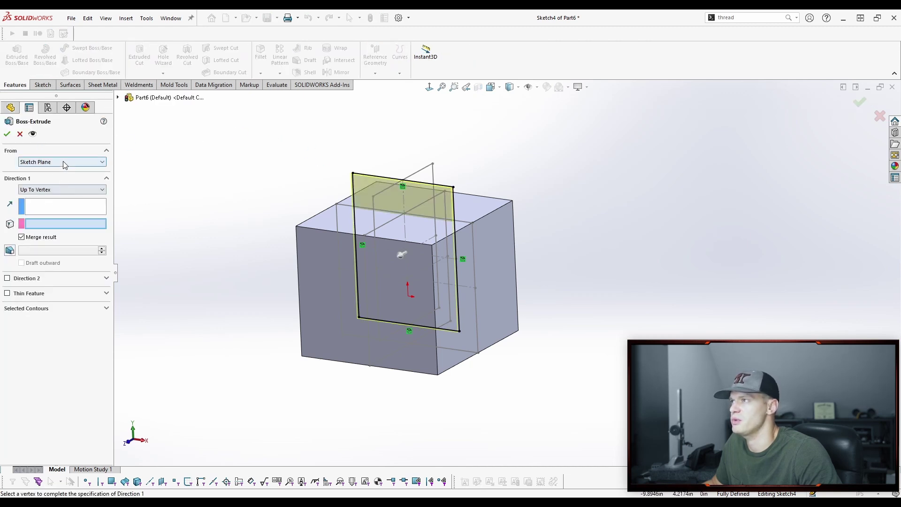
pyautogui.click(66, 161)
pyautogui.click(52, 184)
pyautogui.moveTo(388, 184); pyautogui.dragTo(363, 194, button='middle')
pyautogui.click(359, 189)
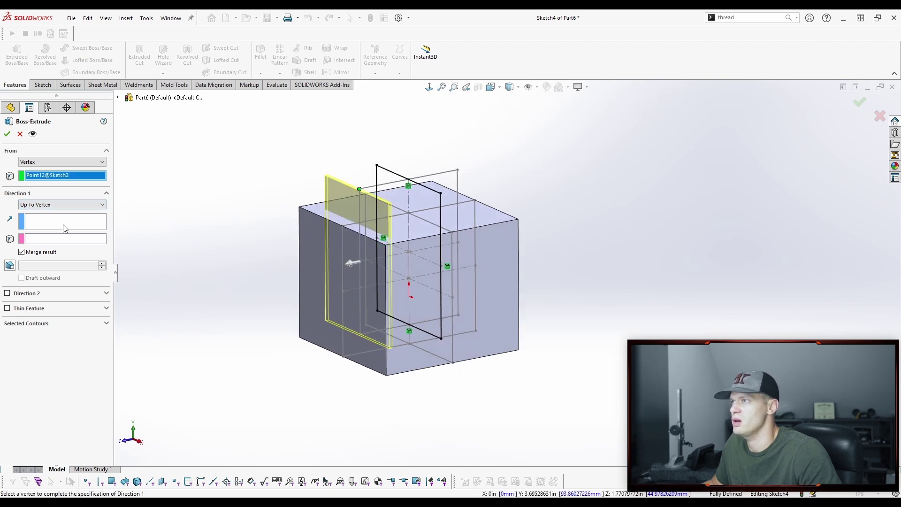
pyautogui.click(69, 239)
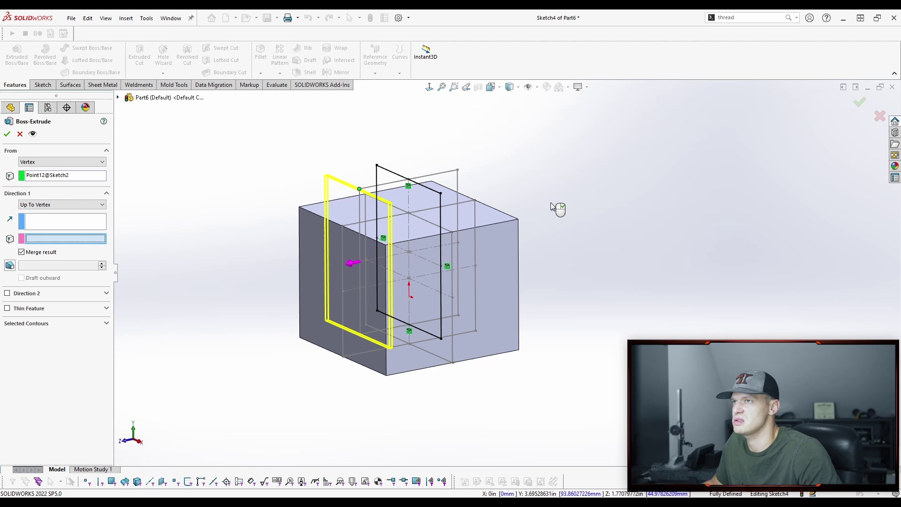
pyautogui.click(458, 171)
pyautogui.rightClick(462, 174)
pyautogui.moveTo(471, 168)
pyautogui.mouseDown(button='middle')
pyautogui.moveTo(512, 159)
pyautogui.moveTo(469, 162)
pyautogui.mouseUp(button='middle')
pyautogui.click(523, 150)
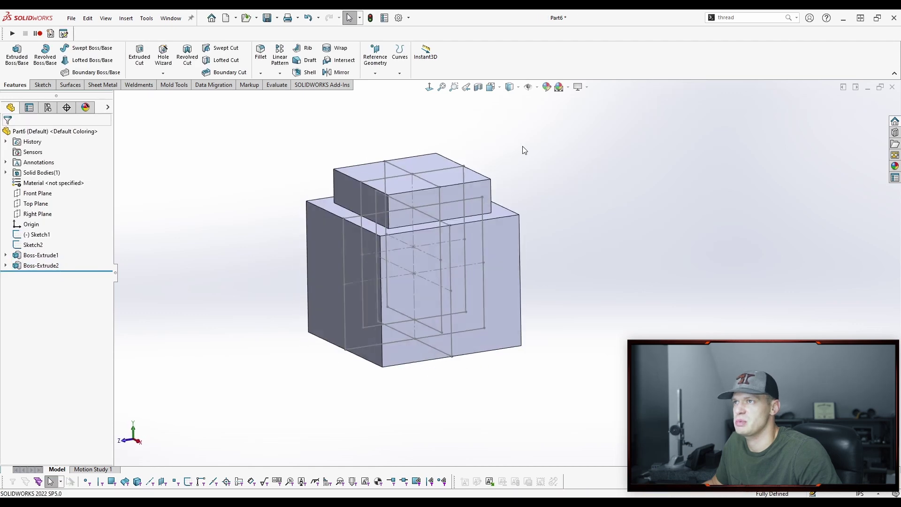
# - Hide the two layout sketches and inspect the merged cube and container from several angles
pyautogui.moveTo(439, 223); pyautogui.dragTo(444, 150, button='middle')
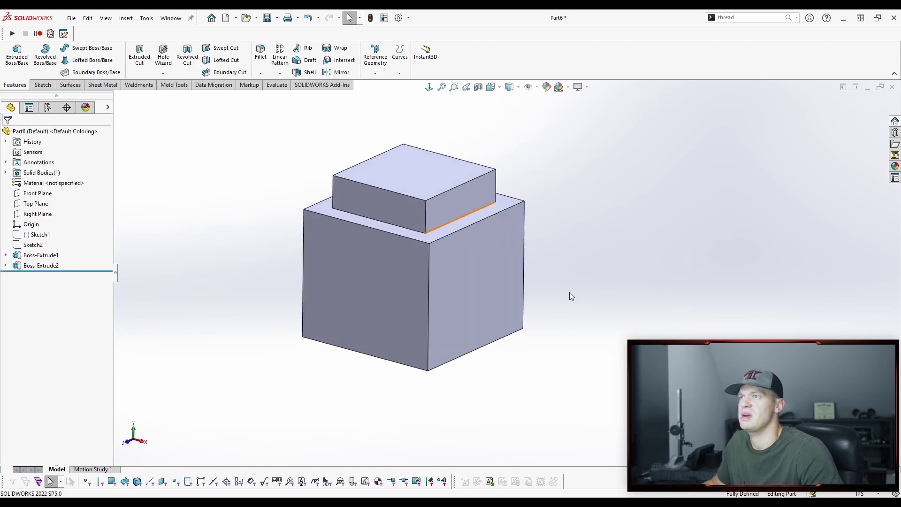
pyautogui.moveTo(578, 172); pyautogui.dragTo(572, 218, button='middle')
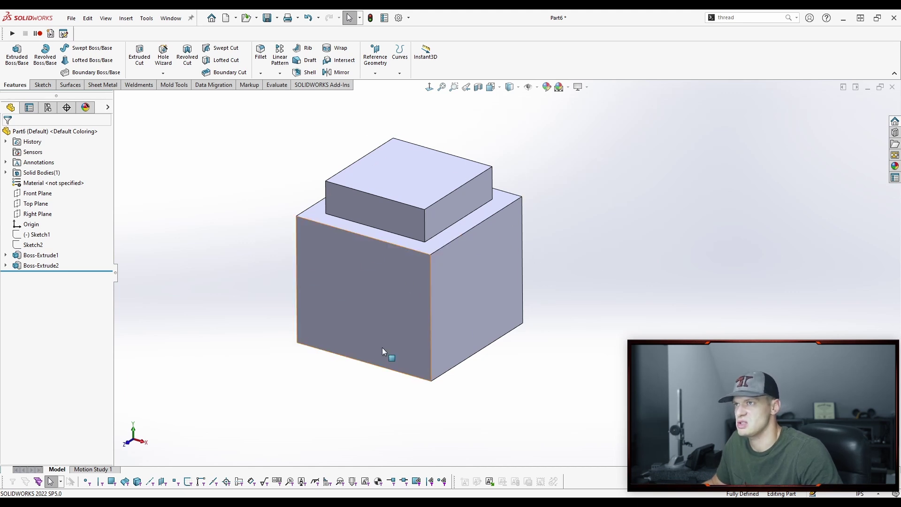
pyautogui.moveTo(617, 227); pyautogui.dragTo(620, 218, button='middle')
pyautogui.moveTo(545, 179); pyautogui.dragTo(592, 179, button='middle')
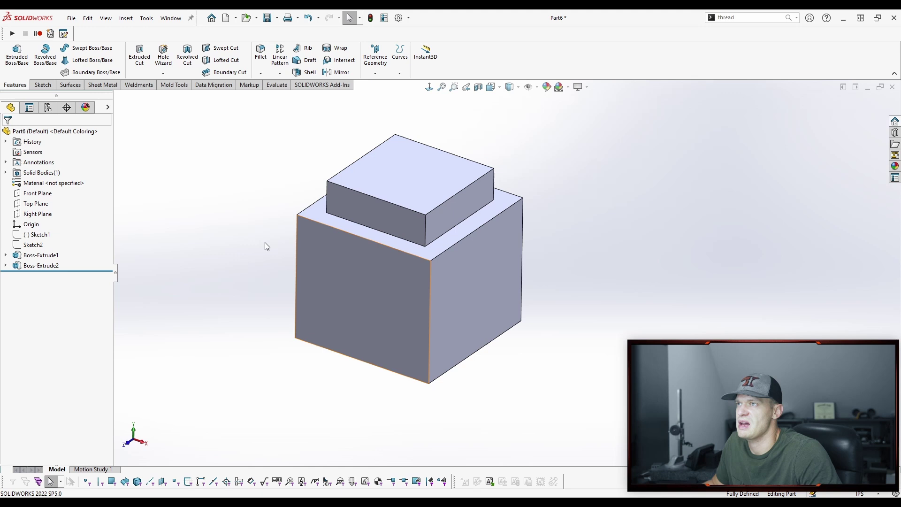
pyautogui.moveTo(498, 206); pyautogui.dragTo(511, 196, button='middle')
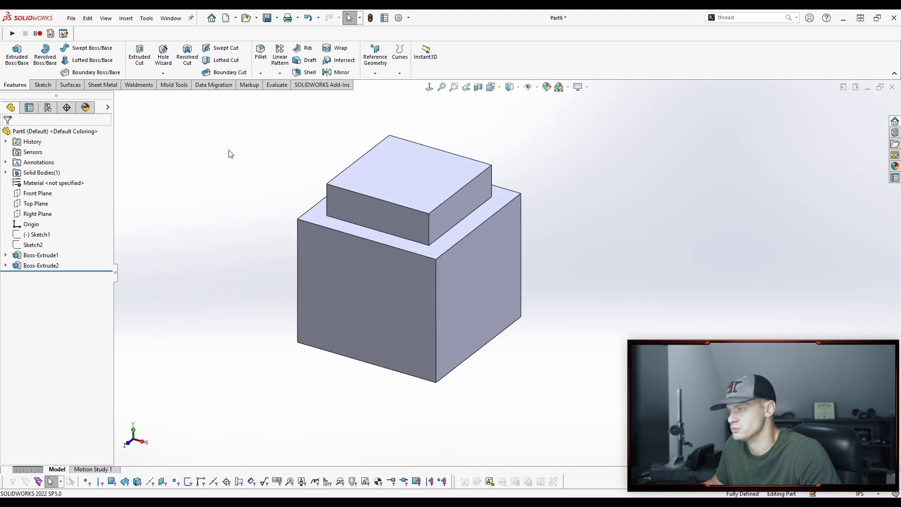
# - Show Sketch2 again and examine its nested rectangles inside the merged body from several angles
pyautogui.click(33, 244)
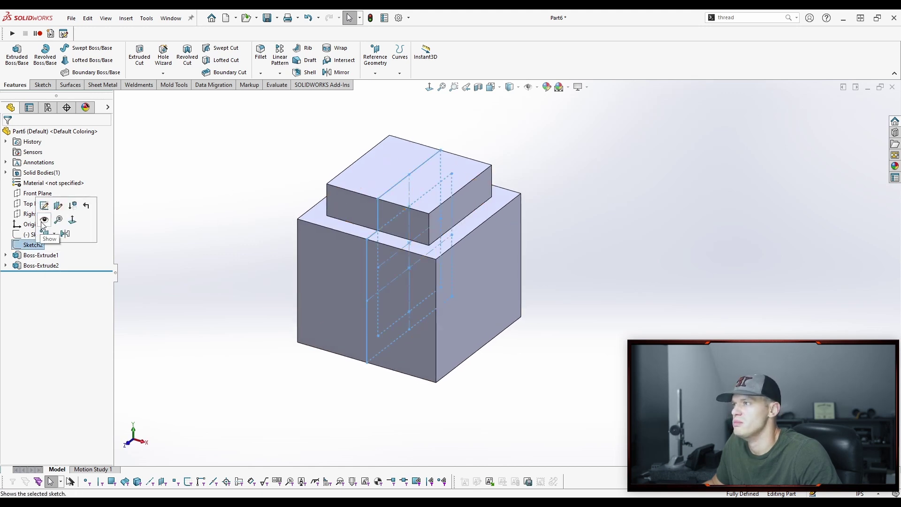
pyautogui.click(43, 226)
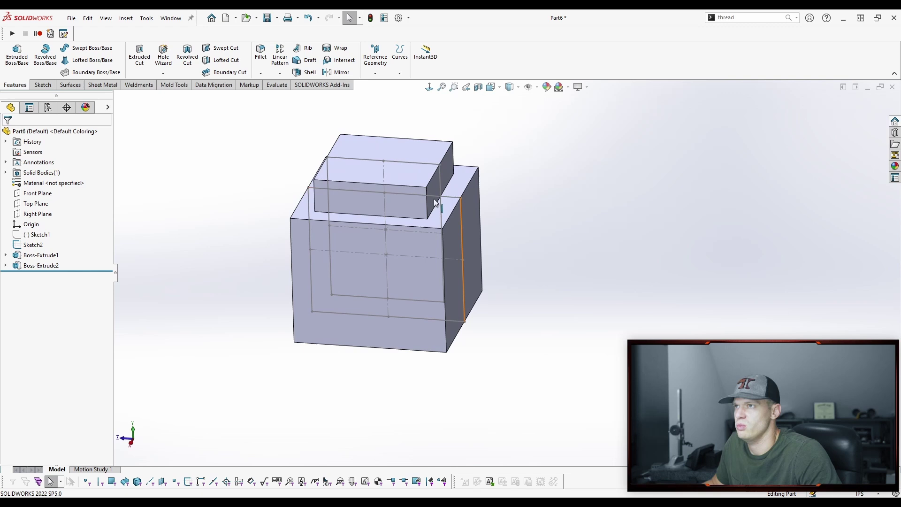
pyautogui.moveTo(347, 204); pyautogui.dragTo(359, 232, button='middle')
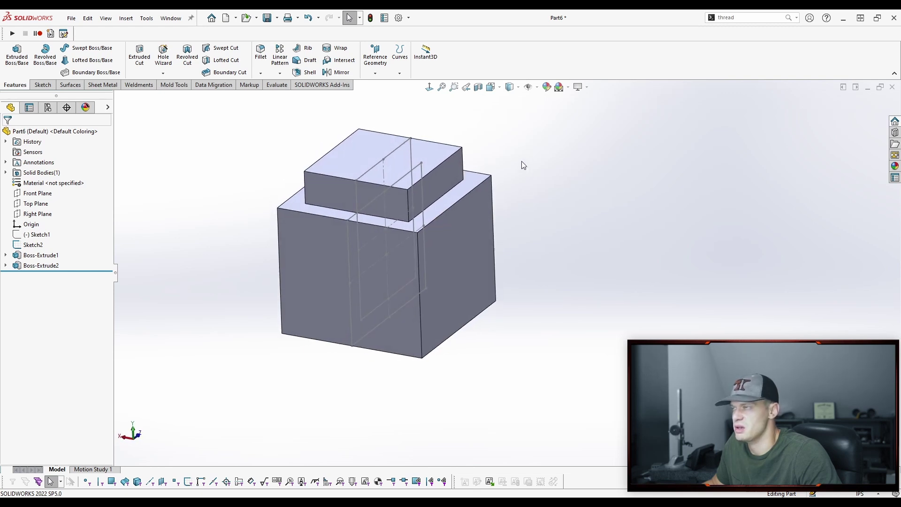
pyautogui.moveTo(248, 172); pyautogui.dragTo(224, 172, button='middle')
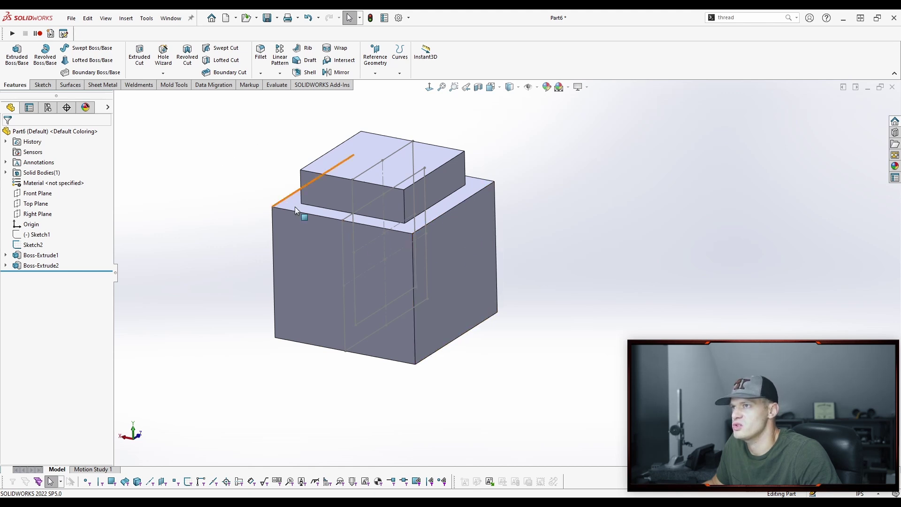
pyautogui.moveTo(276, 169); pyautogui.dragTo(319, 178, button='middle')
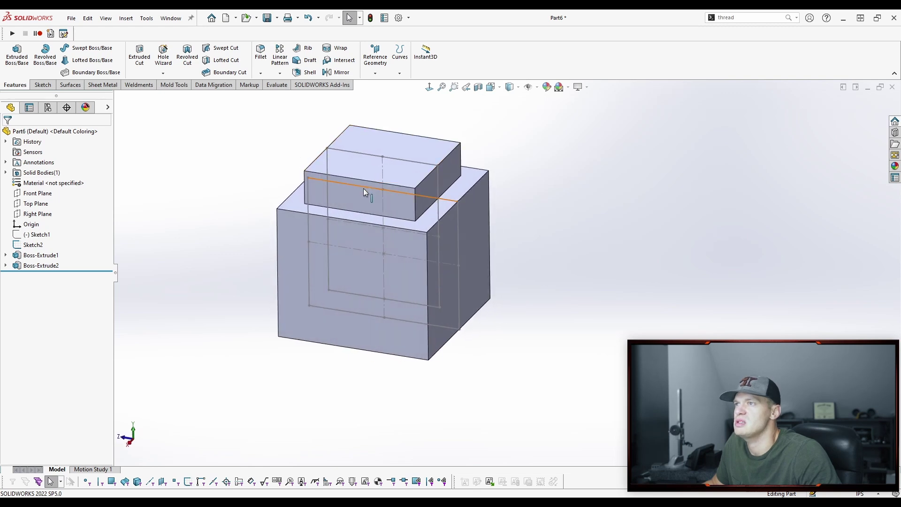
# - Copy the four exposed side faces of the protruding inner cube as an offset surface with a distance of 0 in
pyautogui.click(370, 190)
pyautogui.keyDown('ctrl'); pyautogui.click(426, 187); pyautogui.keyUp('ctrl')
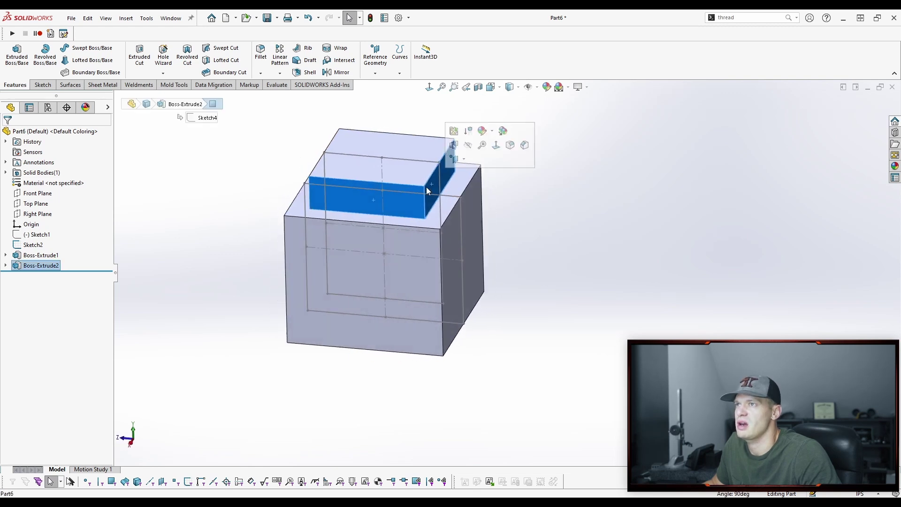
pyautogui.keyDown('ctrl'); pyautogui.click(393, 201); pyautogui.keyUp('ctrl')
pyautogui.moveTo(393, 201); pyautogui.dragTo(378, 187, button='middle')
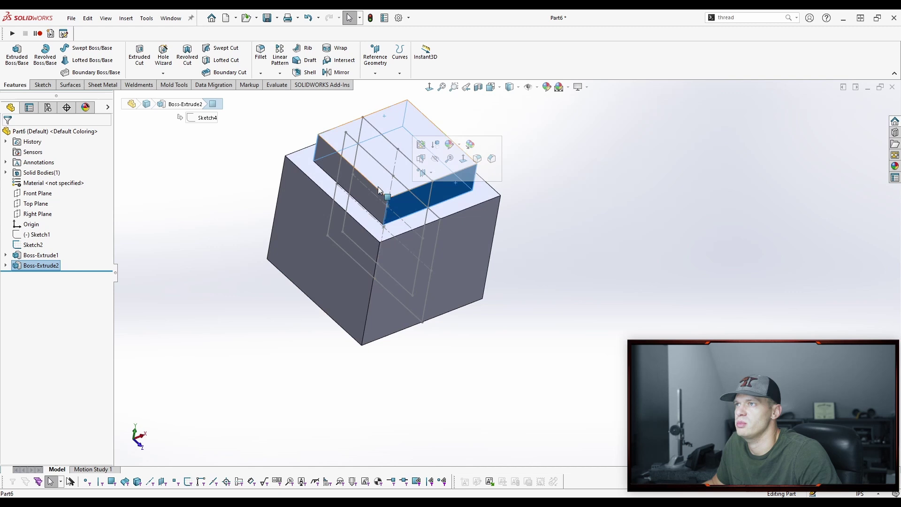
pyautogui.hotkey('ctrl', '7')
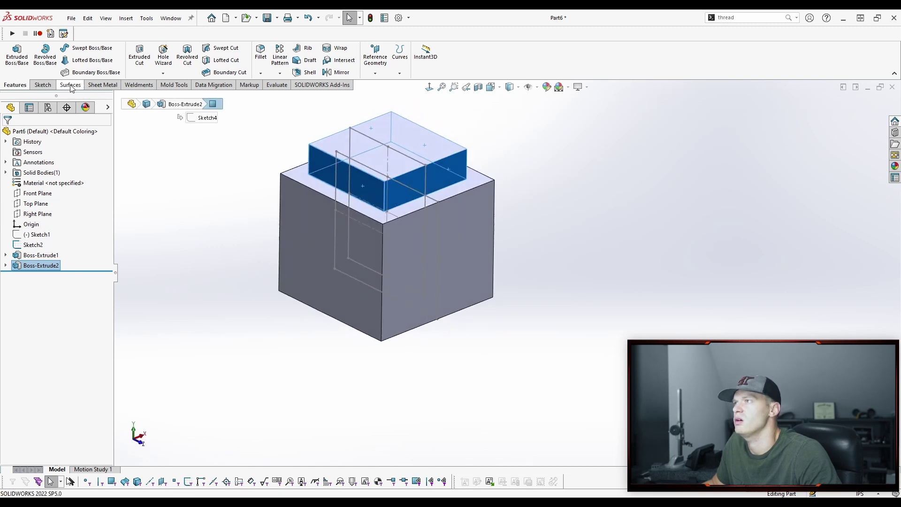
pyautogui.click(69, 84)
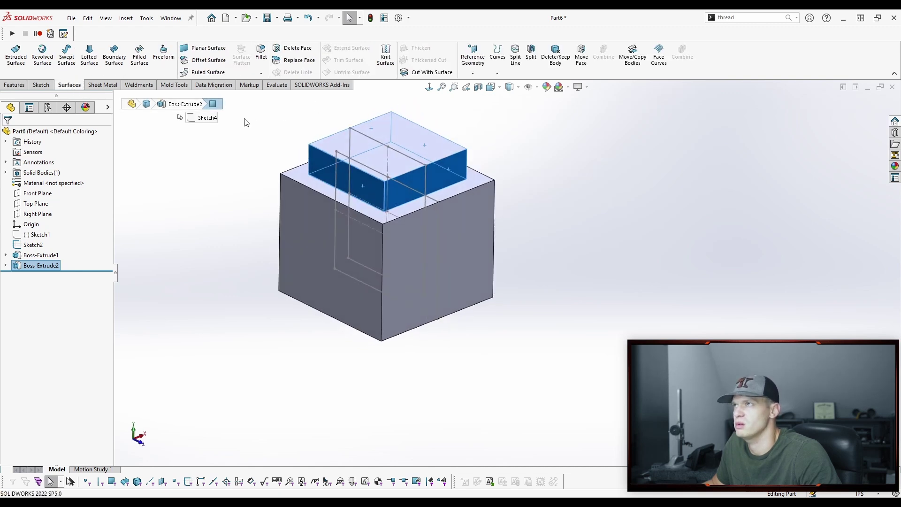
pyautogui.click(207, 61)
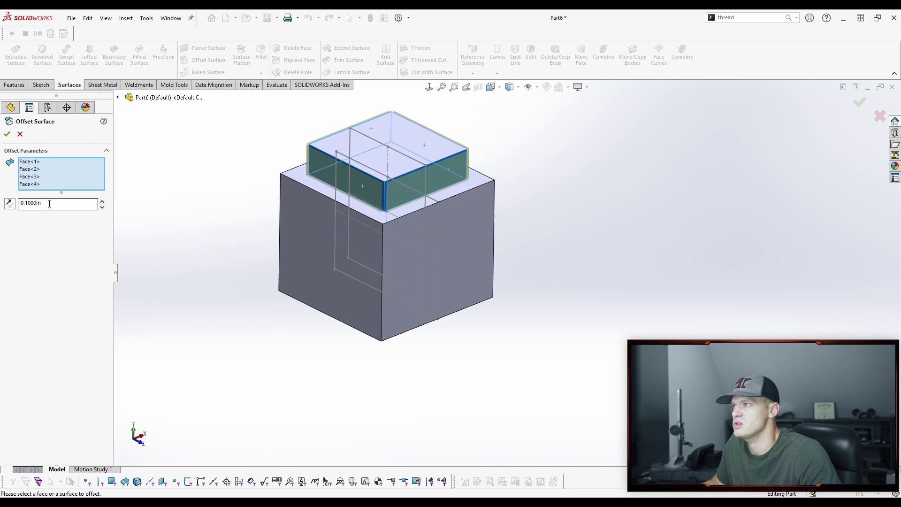
pyautogui.doubleClick(50, 203)
pyautogui.write('0')
pyautogui.press('Return')
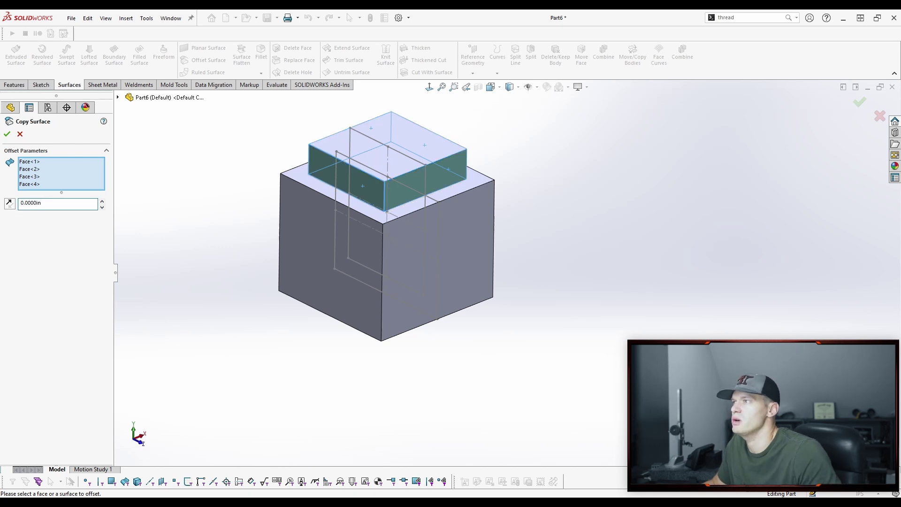
pyautogui.click(7, 135)
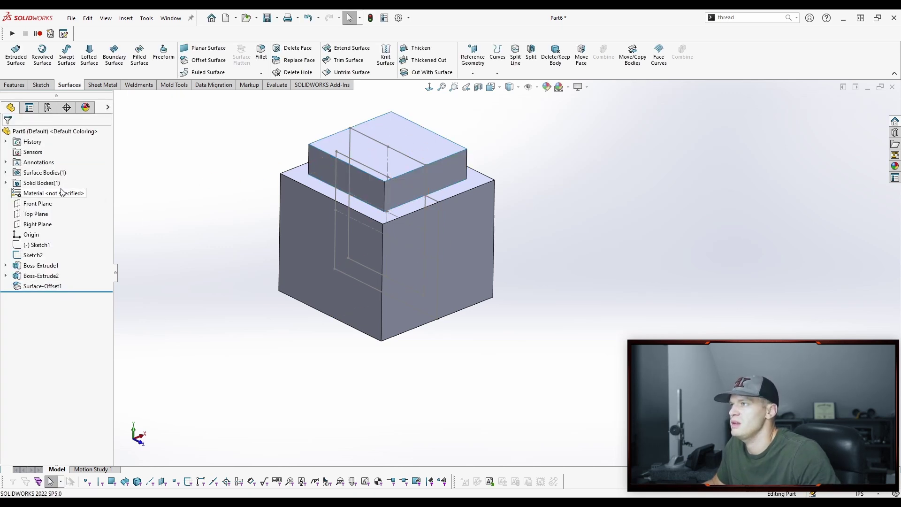
# - Hide the merged solid body Boss-Extrude2 so that only the copied surface and the sketch are displayed
pyautogui.click(6, 182)
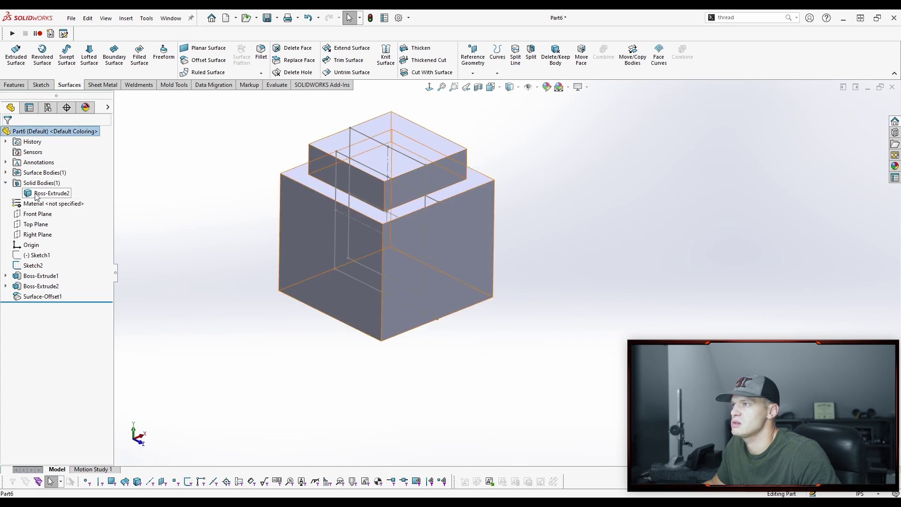
pyautogui.rightClick(53, 191)
pyautogui.click(43, 165)
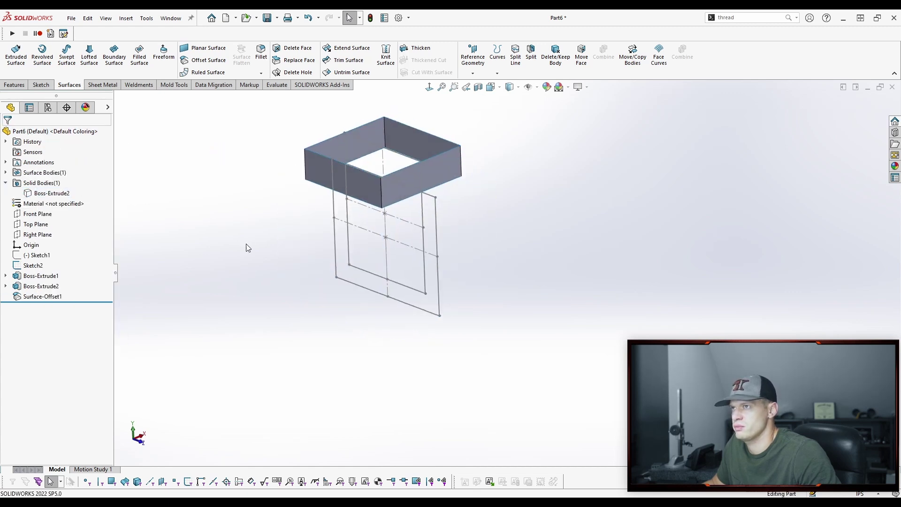
# - Extend the four lower edges of the copied surface up to the midpoint of the inner rectangle's bottom line in Sketch2
pyautogui.click(352, 49)
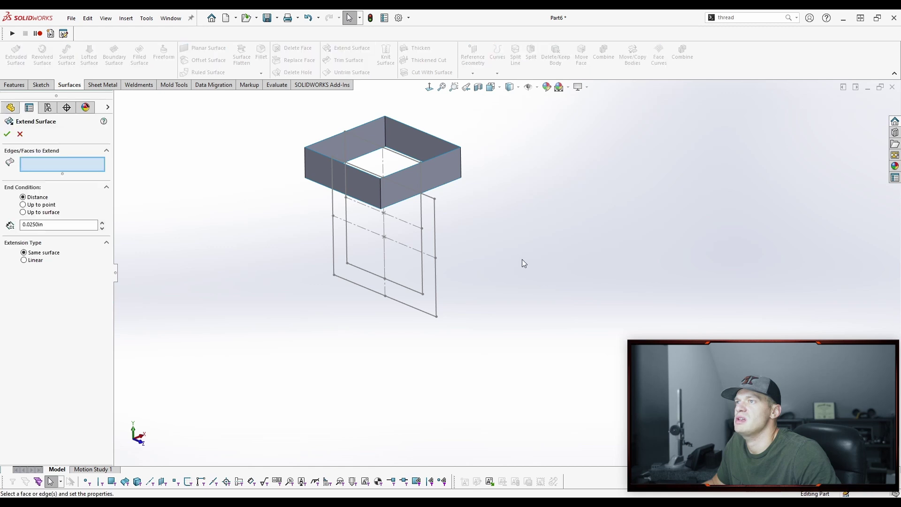
pyautogui.click(23, 204)
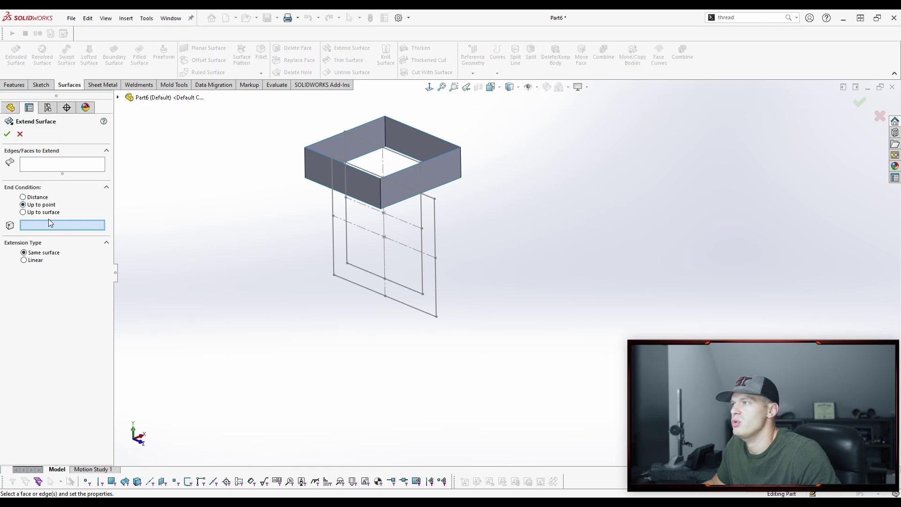
pyautogui.click(383, 278)
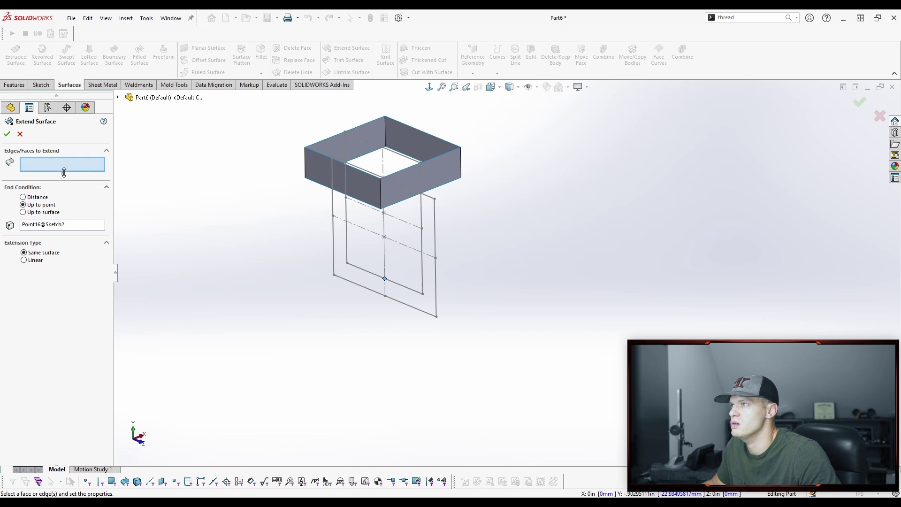
pyautogui.moveTo(211, 174); pyautogui.dragTo(347, 155, button='middle')
pyautogui.click(346, 154)
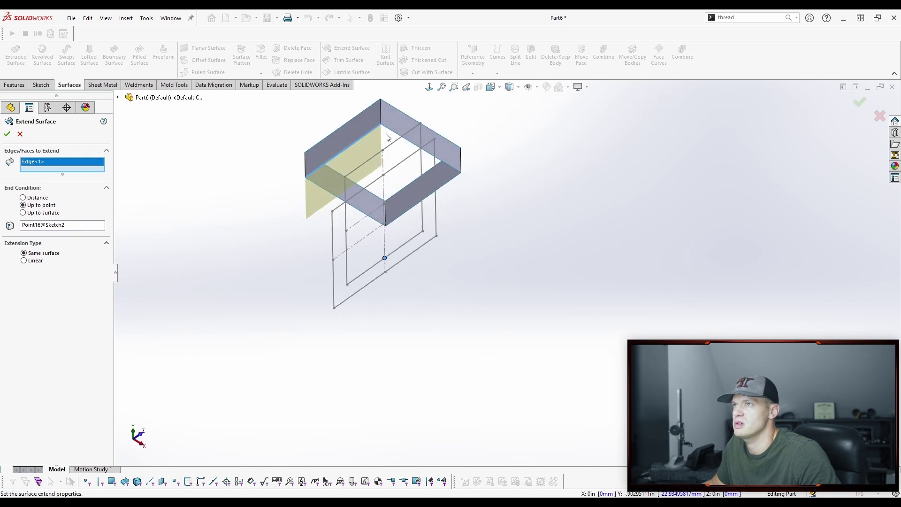
pyautogui.click(391, 136)
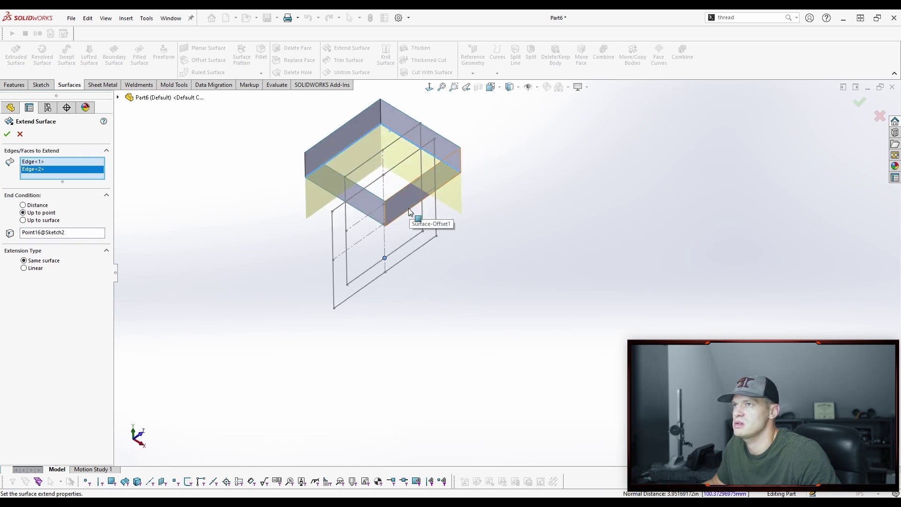
pyautogui.click(409, 210)
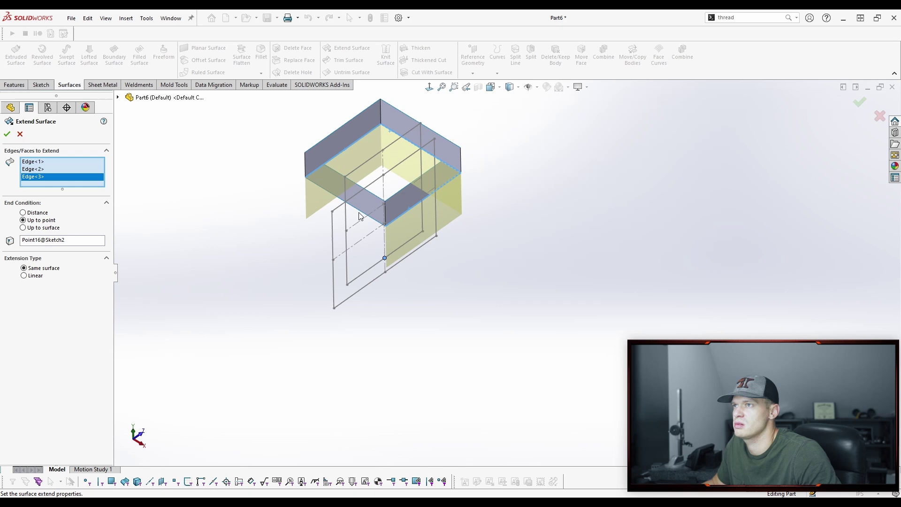
pyautogui.click(355, 211)
pyautogui.press('Up')
pyautogui.press('Up')
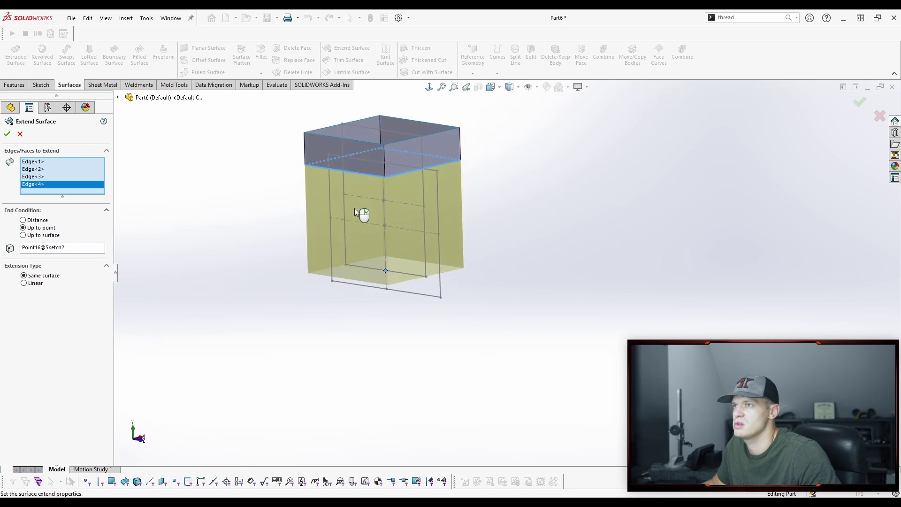
pyautogui.rightClick(346, 204)
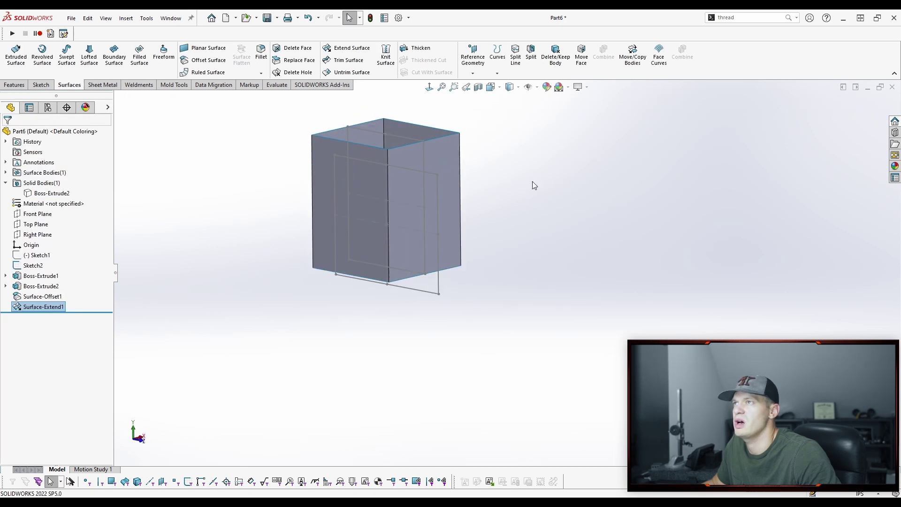
# - Close the bottom of the extended surface with a planar surface bounded by its four lower edges
pyautogui.click(204, 48)
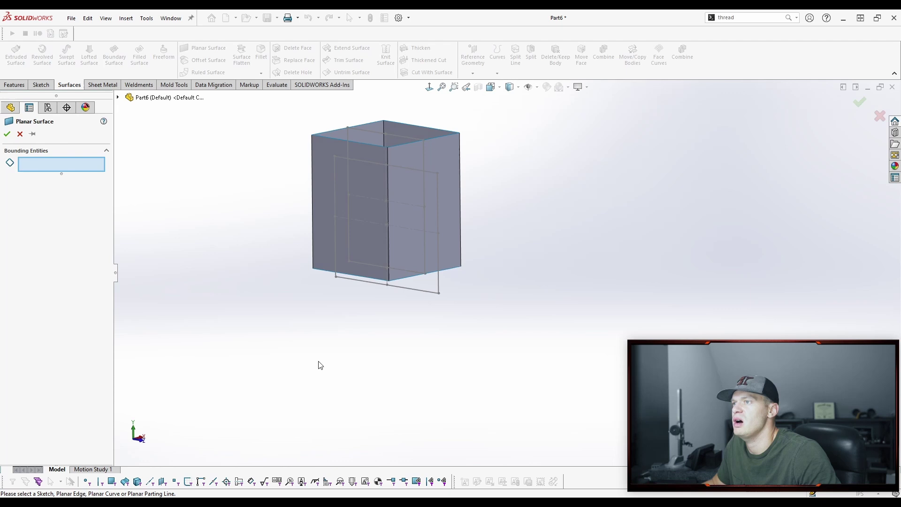
pyautogui.moveTo(318, 364); pyautogui.dragTo(331, 256, button='middle')
pyautogui.click(329, 256)
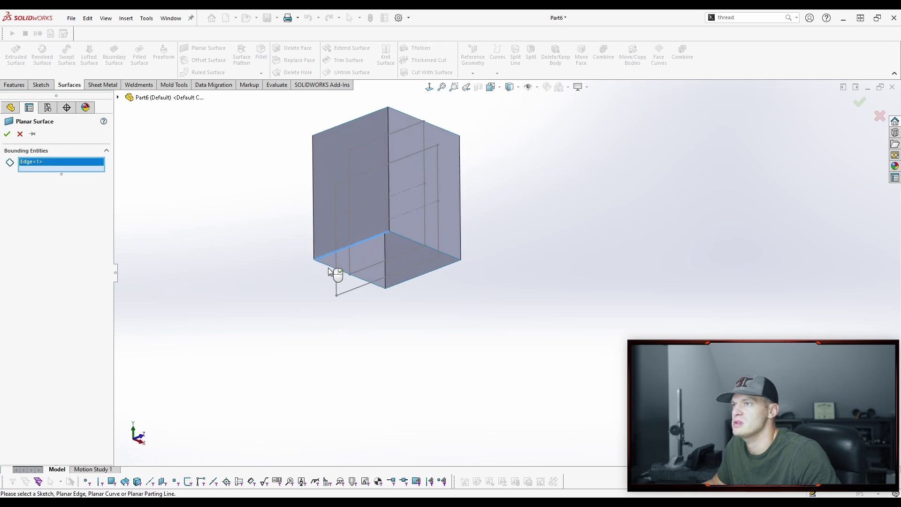
pyautogui.click(329, 266)
pyautogui.click(398, 283)
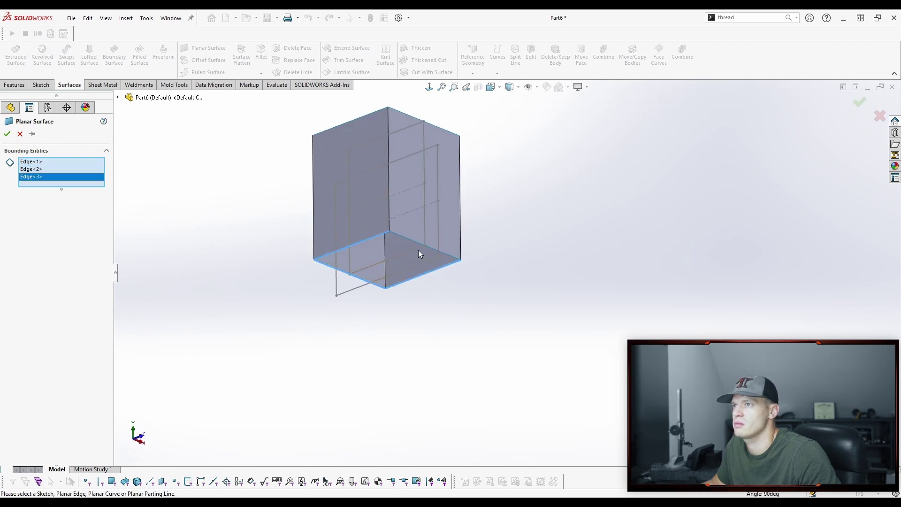
pyautogui.click(412, 240)
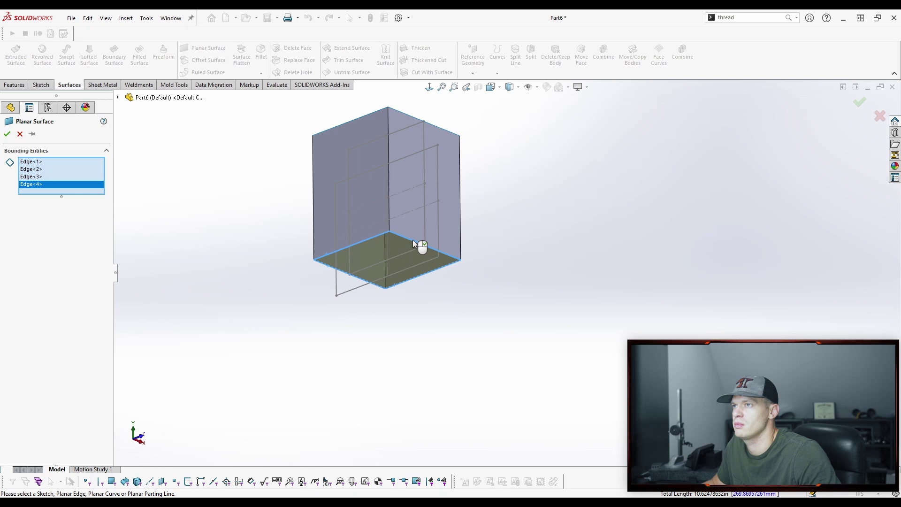
pyautogui.press('Return')
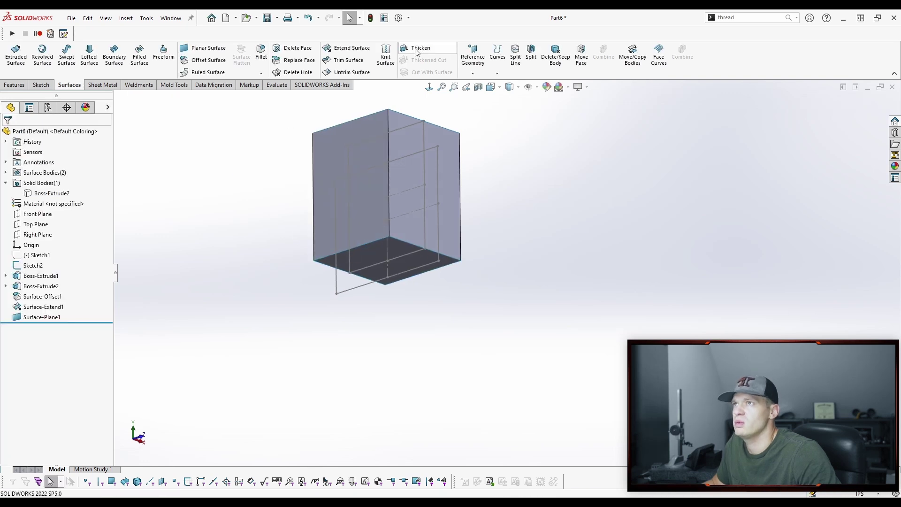
# - Knit the extended side surface and the bottom planar surface together, without creating a solid
pyautogui.click(385, 53)
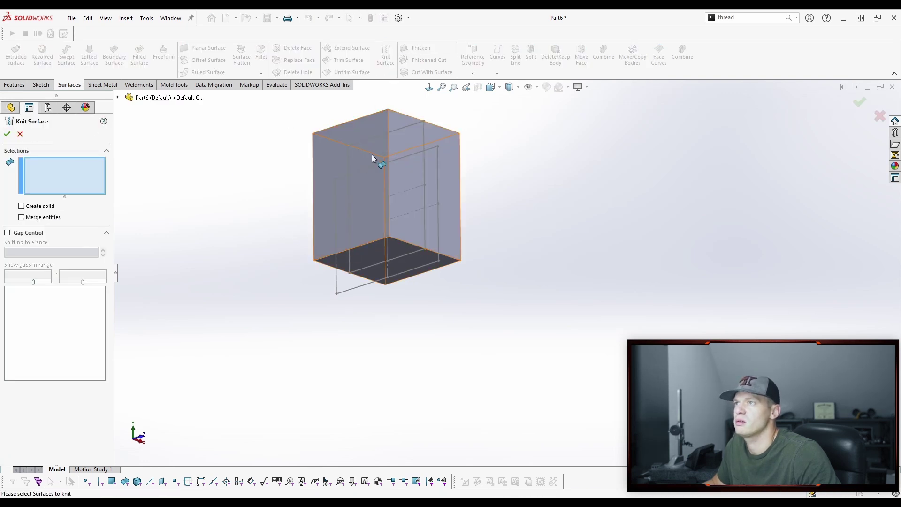
pyautogui.click(375, 150)
pyautogui.click(404, 258)
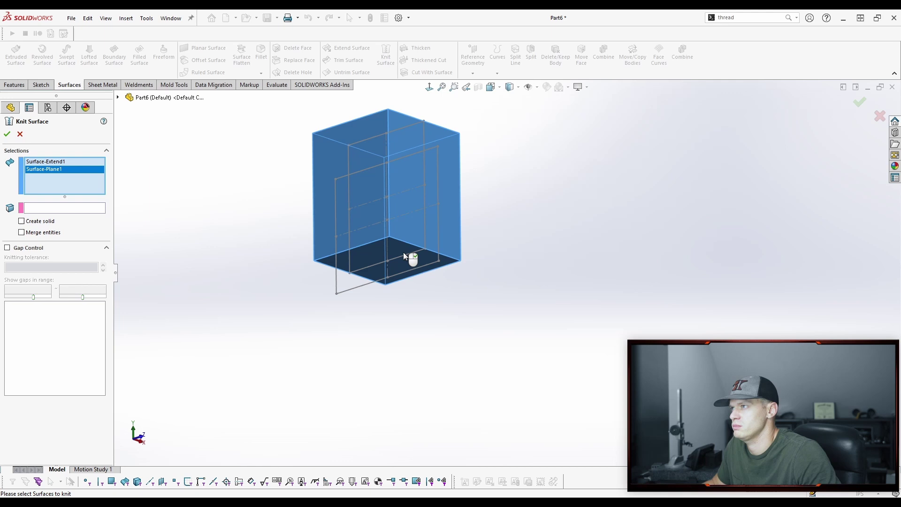
pyautogui.rightClick(403, 251)
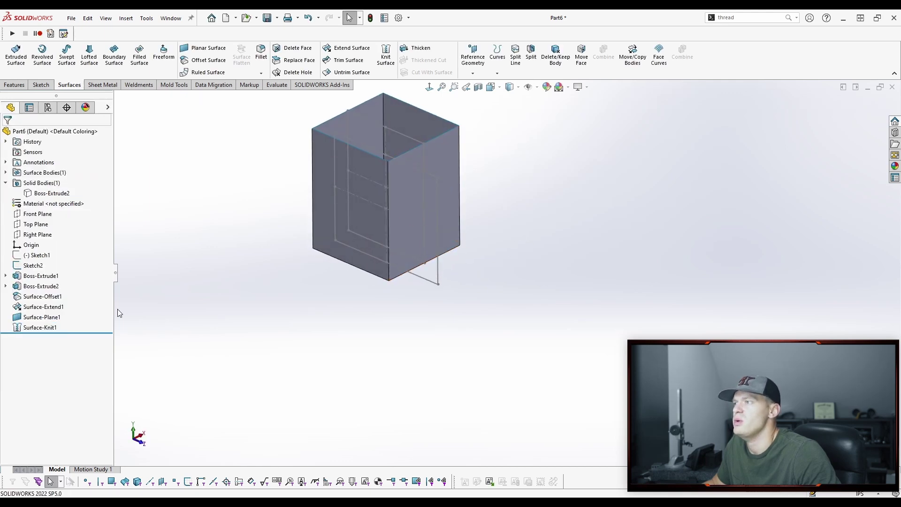
# - Show the merged solid body Boss-Extrude2 again around the knitted surface
pyautogui.rightClick(32, 195)
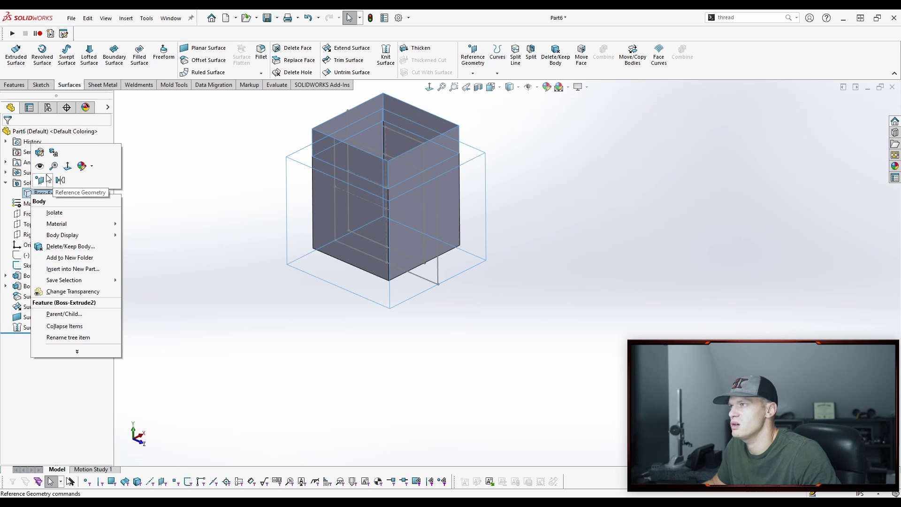
pyautogui.click(257, 192)
pyautogui.click(569, 175)
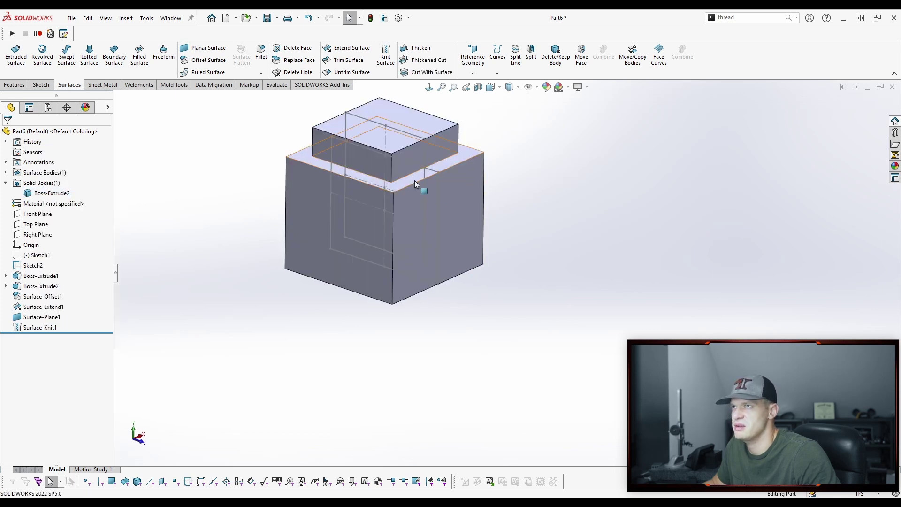
# - Apply an orange color appearance to the knitted surface body Surface-Knit1
pyautogui.click(108, 108)
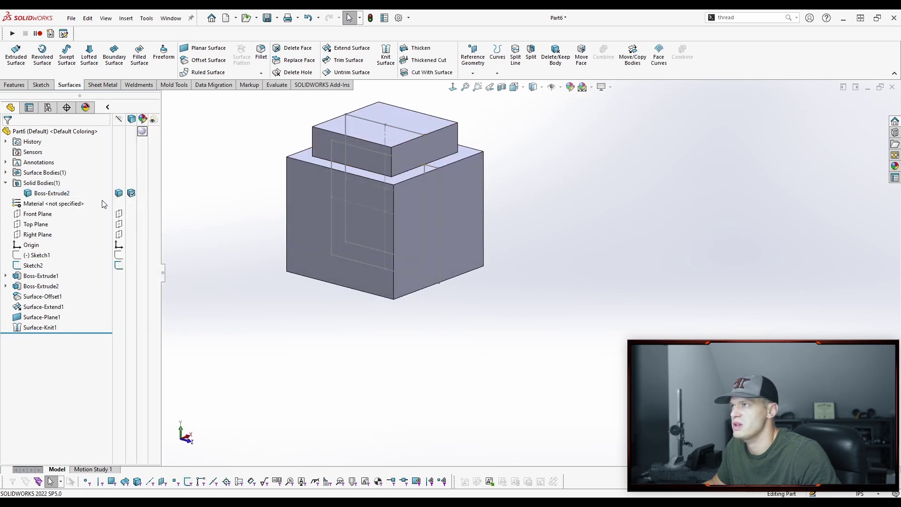
pyautogui.click(5, 173)
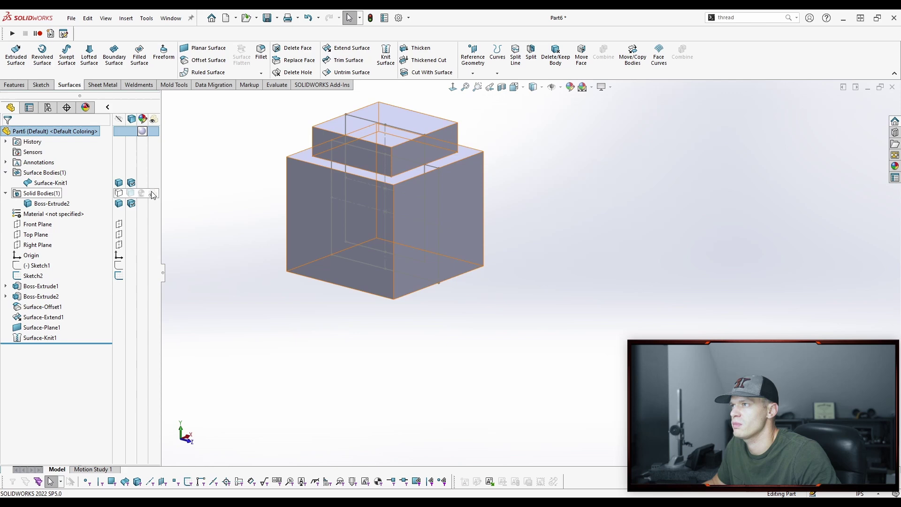
pyautogui.click(142, 184)
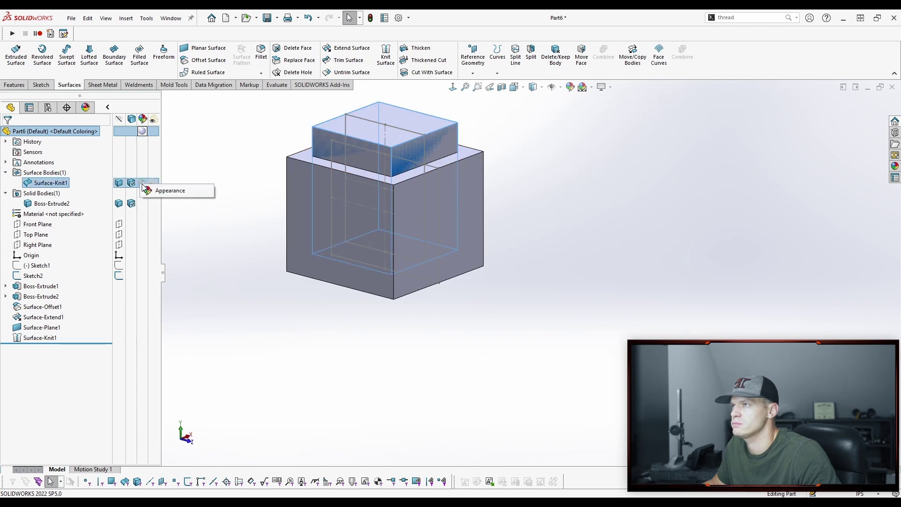
pyautogui.click(174, 192)
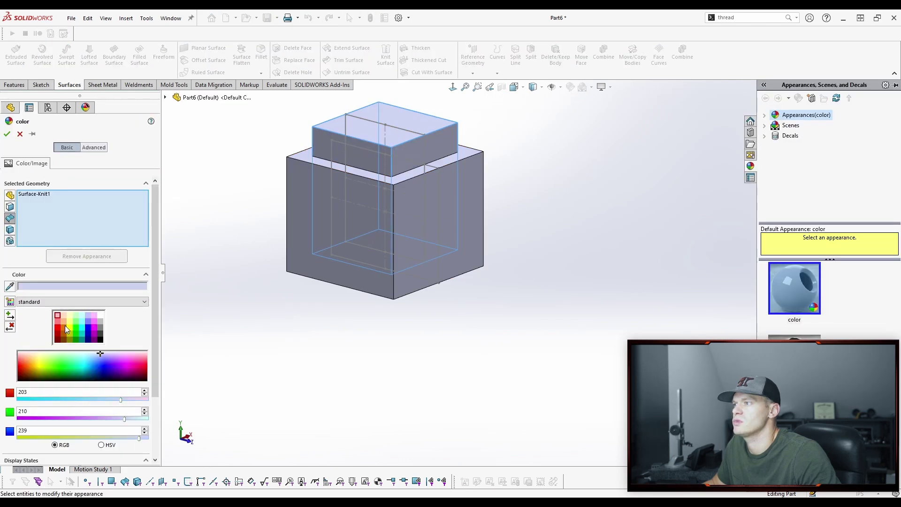
pyautogui.click(8, 134)
# - Hide Sketch2 so its lines no longer overlap the merged body and the orange surface
pyautogui.moveTo(406, 162); pyautogui.dragTo(434, 183, button='middle')
pyautogui.moveTo(364, 159)
pyautogui.mouseDown(button='middle')
pyautogui.moveTo(340, 147)
pyautogui.moveTo(344, 166)
pyautogui.mouseUp(button='middle')
pyautogui.click(325, 192)
pyautogui.click(366, 143)
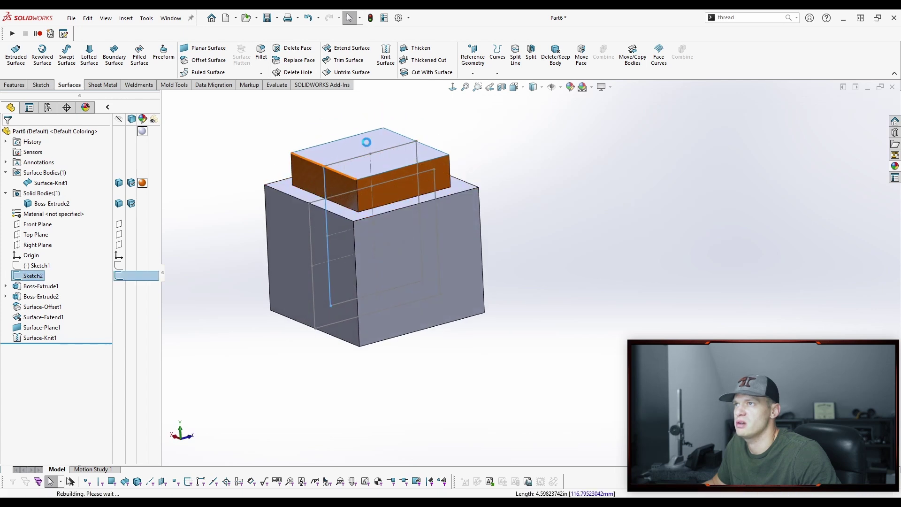
pyautogui.moveTo(468, 214); pyautogui.dragTo(402, 205, button='middle')
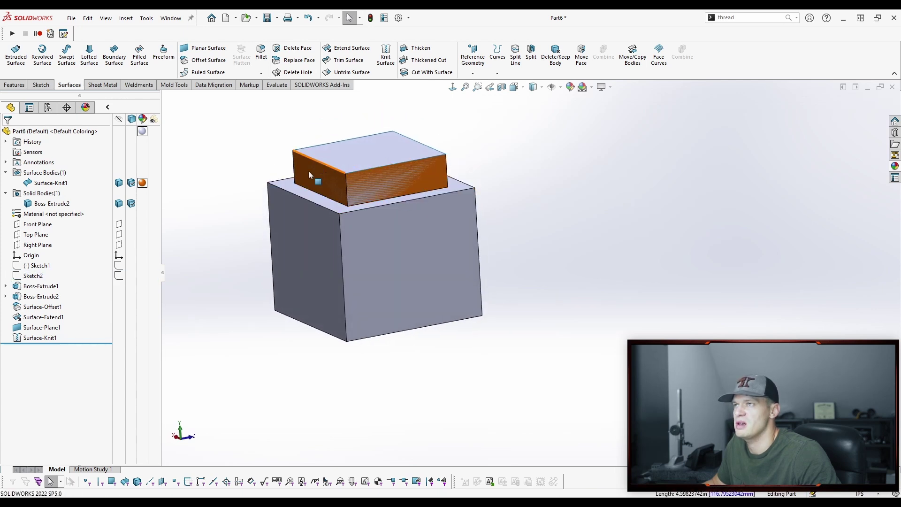
pyautogui.moveTo(308, 171); pyautogui.dragTo(586, 164, button='middle')
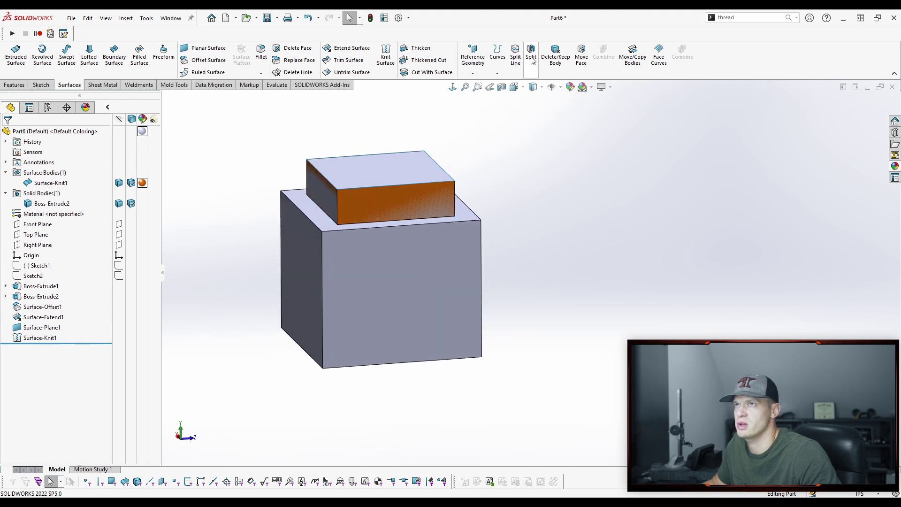
# - Split the merged solid with Surface-Knit1 as the trim tool across all bodies, keeping both resulting bodies
pyautogui.click(531, 57)
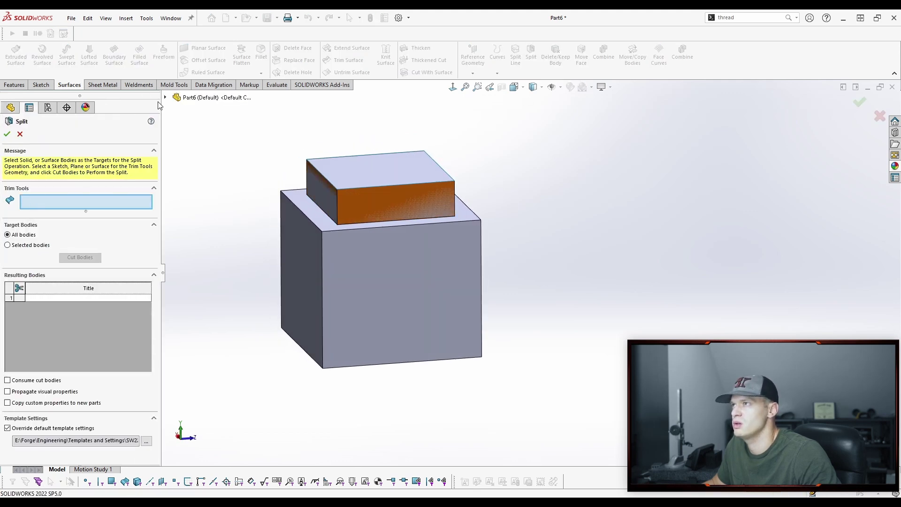
pyautogui.click(165, 98)
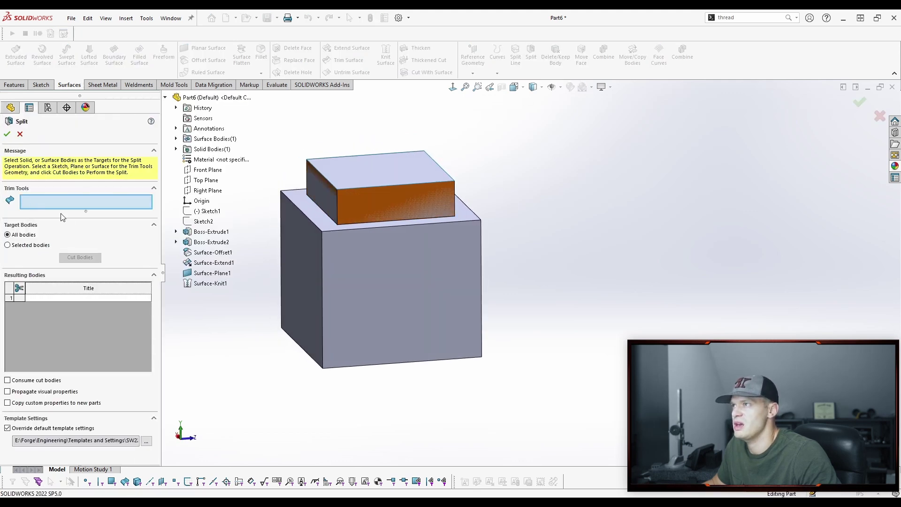
pyautogui.click(175, 139)
pyautogui.click(219, 149)
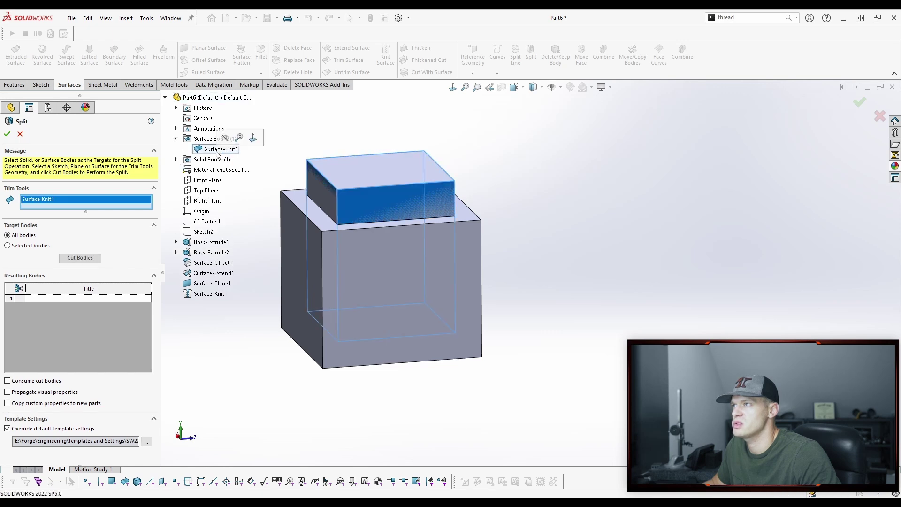
pyautogui.click(69, 257)
pyautogui.click(18, 281)
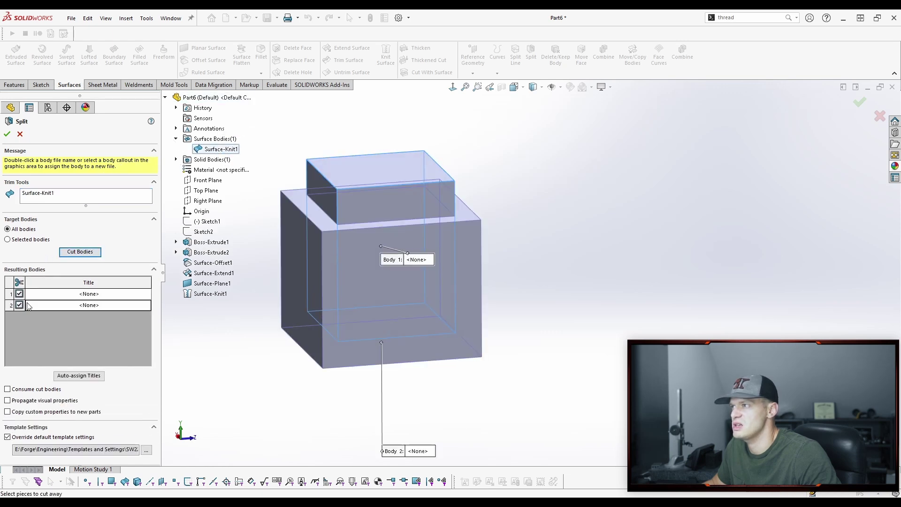
pyautogui.click(7, 134)
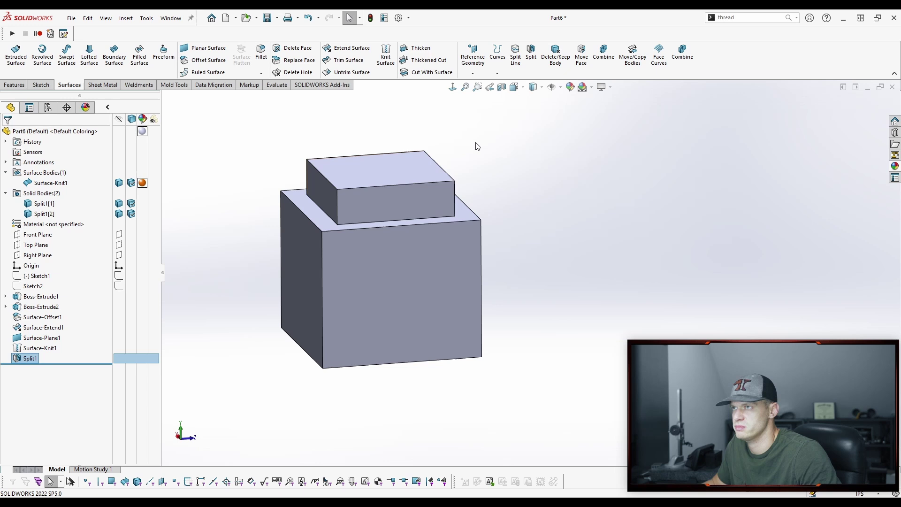
# - Apply a light cyan color (RGB 128, 255, 255) to the inner cube body Split1[1]
pyautogui.click(44, 204)
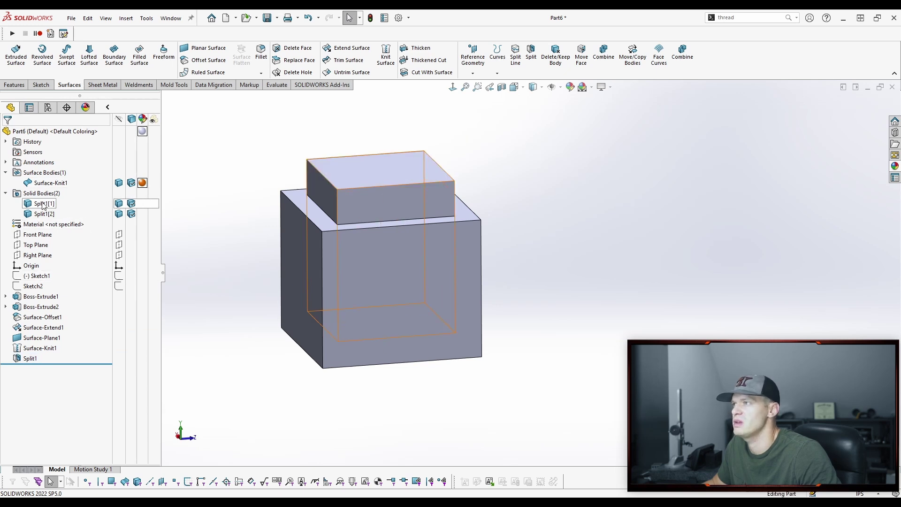
pyautogui.keyDown('ctrl'); pyautogui.click(42, 215); pyautogui.keyUp('ctrl')
pyautogui.click(268, 155)
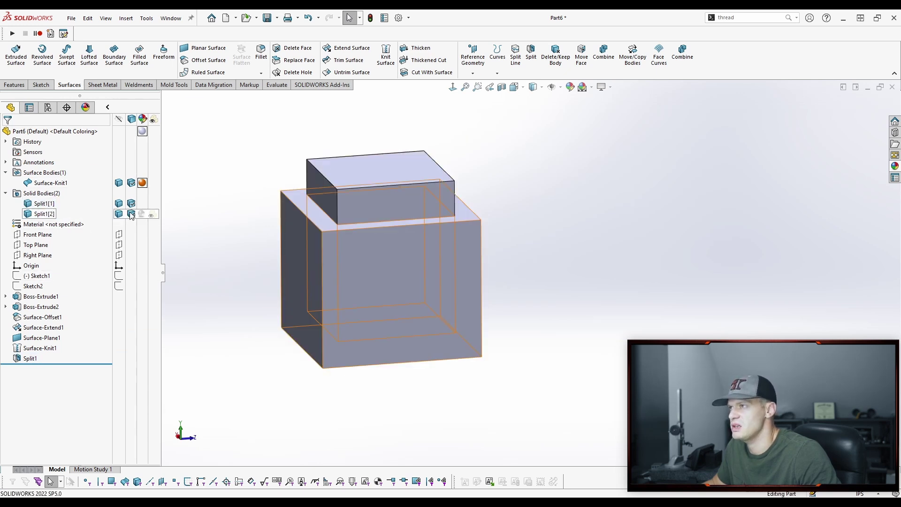
pyautogui.click(142, 203)
pyautogui.click(187, 210)
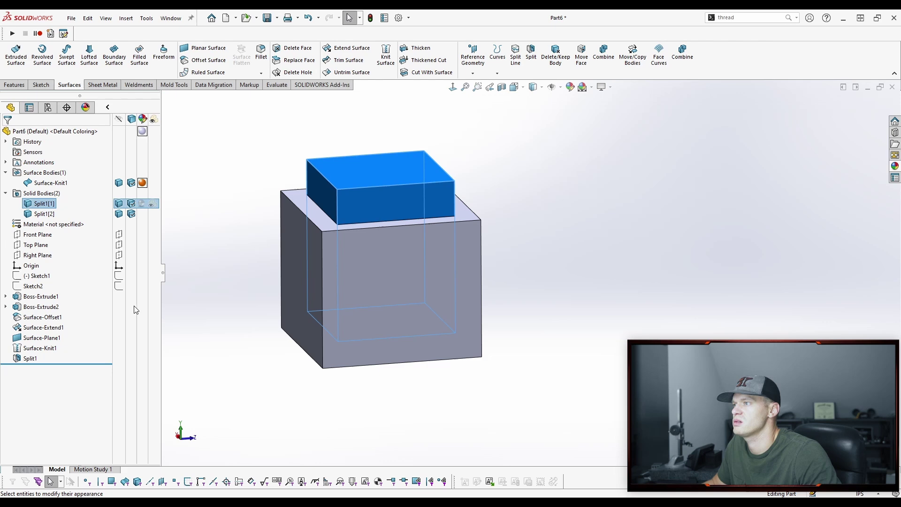
pyautogui.click(86, 322)
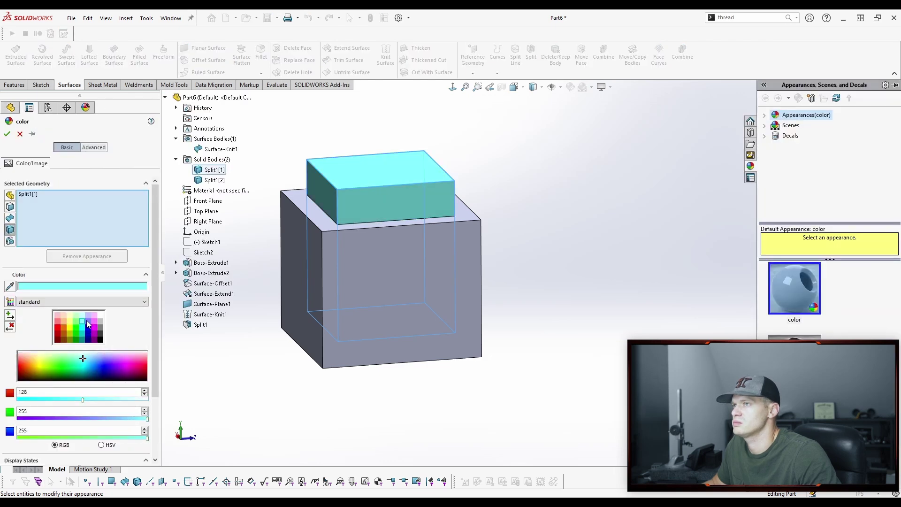
pyautogui.click(6, 133)
# - Make the outer container body Split1[2] transparent and hide the Surface-Knit1 surface body
pyautogui.click(152, 215)
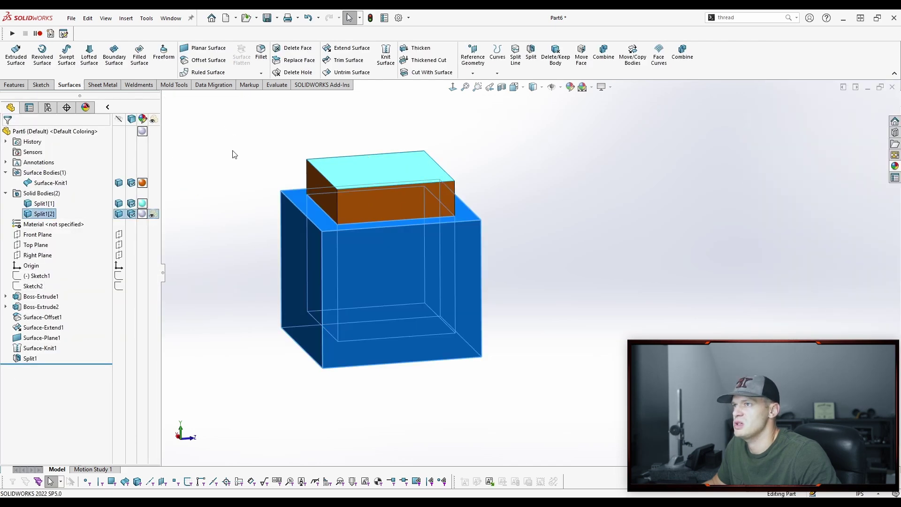
pyautogui.moveTo(231, 151); pyautogui.dragTo(221, 157, button='middle')
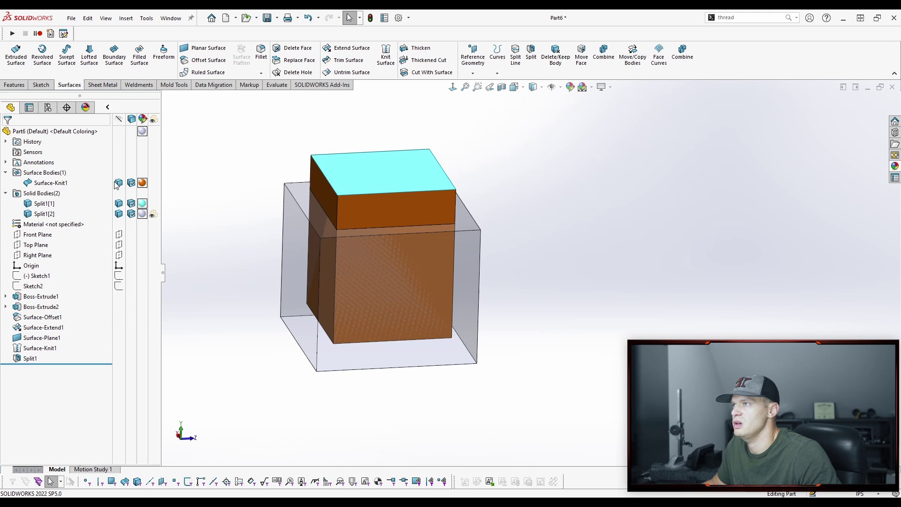
pyautogui.click(51, 182)
pyautogui.click(527, 165)
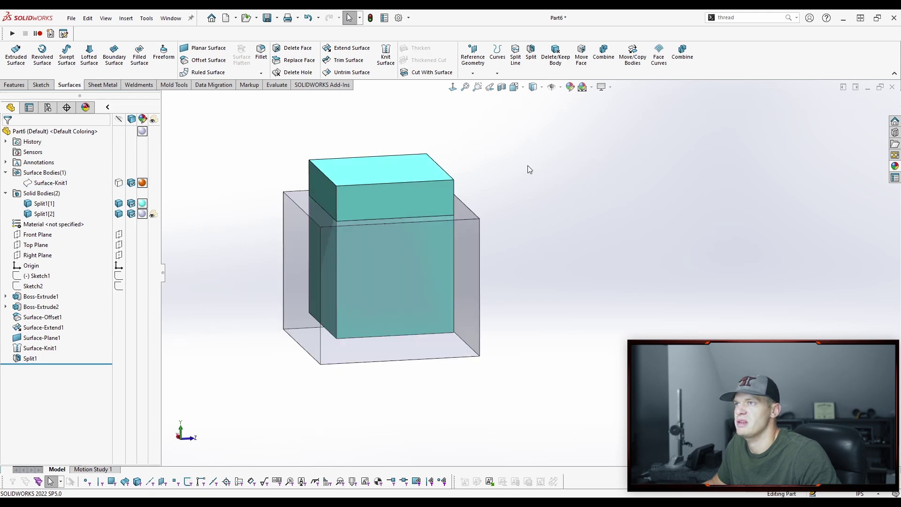
# - Highlight the cube and container bodies in turn and examine how the cube sits inside the transparent container
pyautogui.click(44, 203)
pyautogui.click(44, 213)
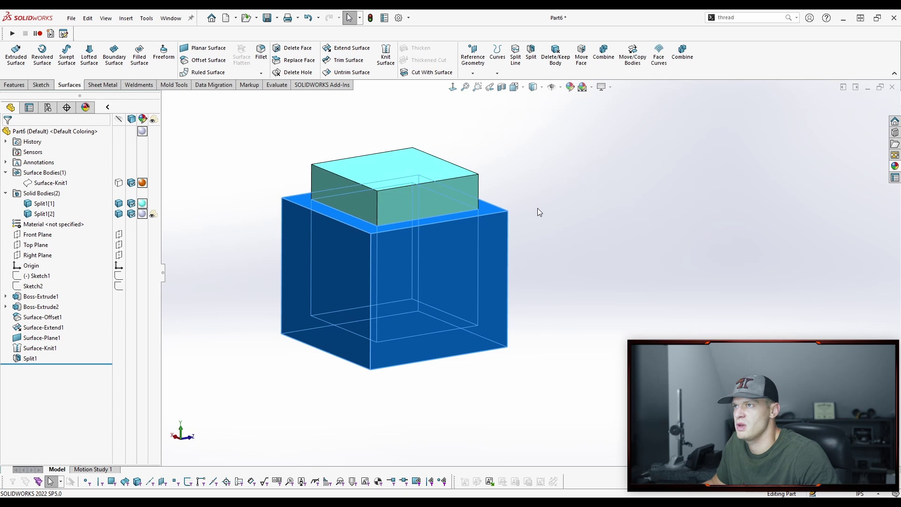
pyautogui.click(539, 212)
pyautogui.press('Right')
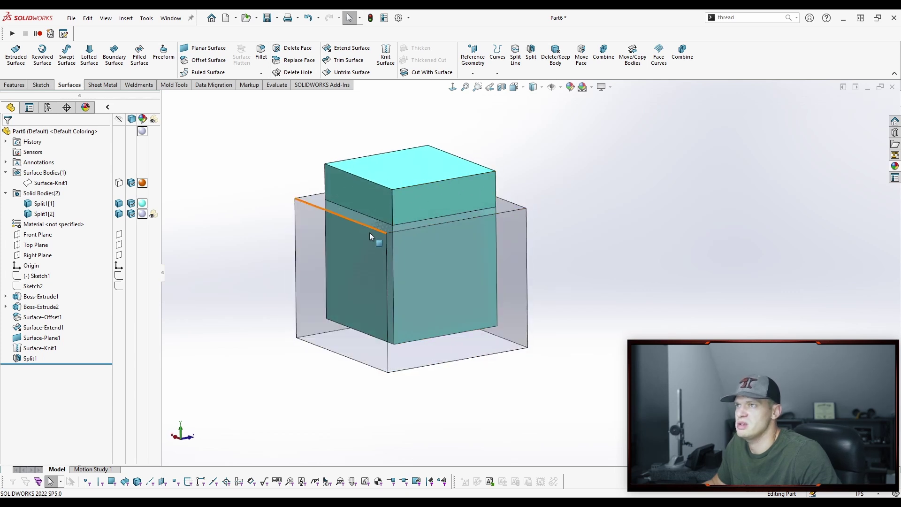
pyautogui.moveTo(536, 289); pyautogui.dragTo(523, 291, button='middle')
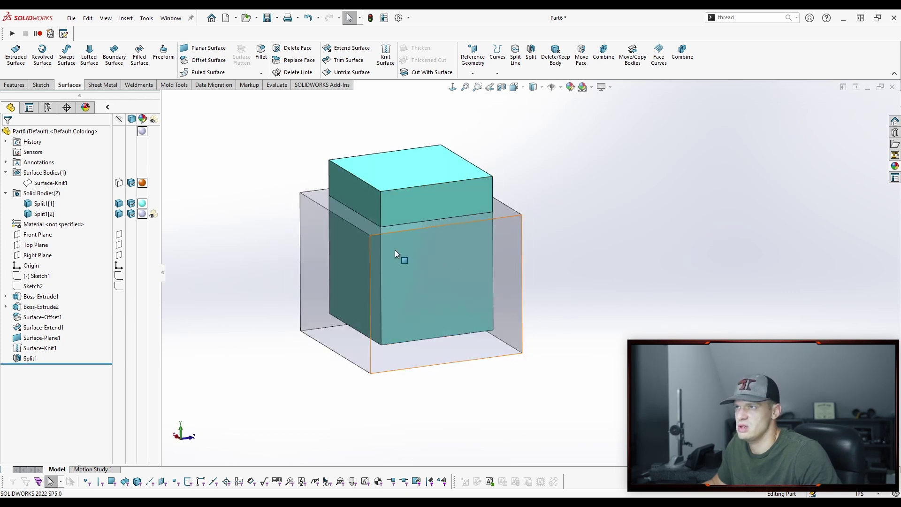
pyautogui.moveTo(395, 249); pyautogui.dragTo(511, 322, button='middle')
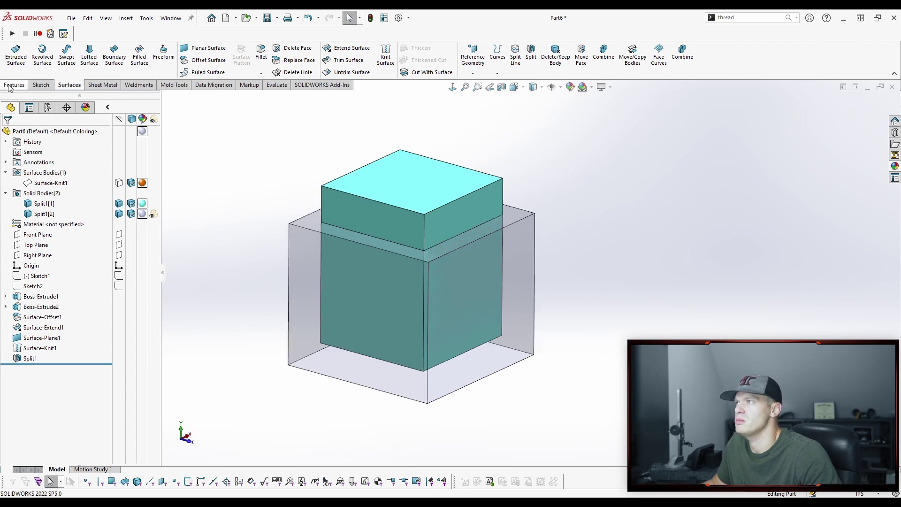
# - Move the cyan cube body about 4.28 in upward along Y, out of the container, with Move/Copy Bodies
pyautogui.click(632, 54)
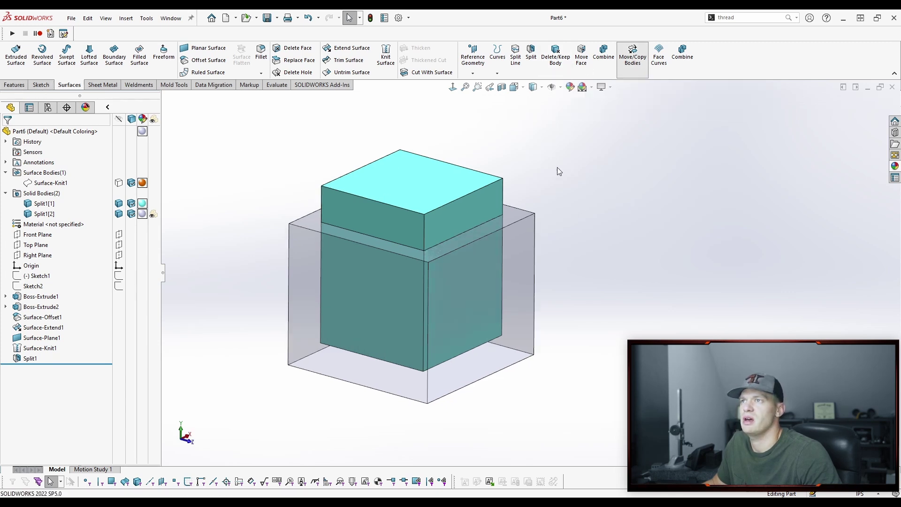
pyautogui.click(367, 222)
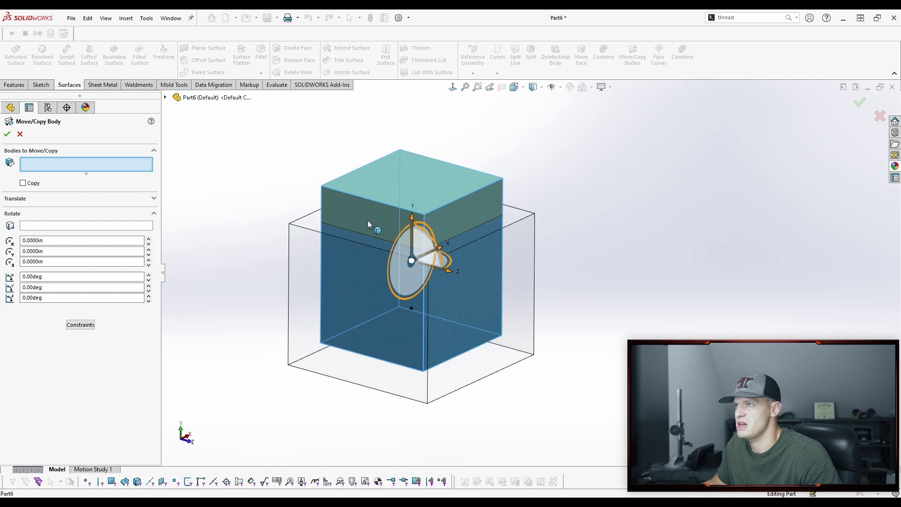
pyautogui.moveTo(424, 214); pyautogui.dragTo(426, 63)
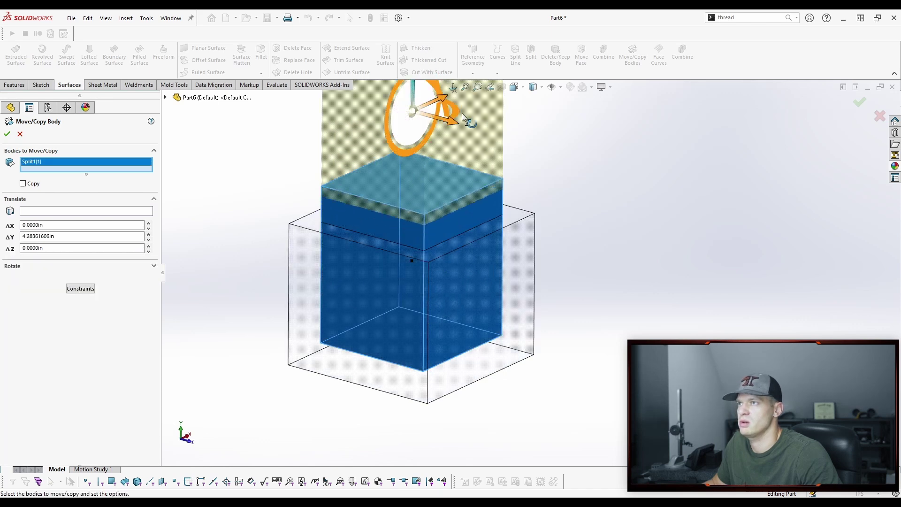
pyautogui.click(858, 102)
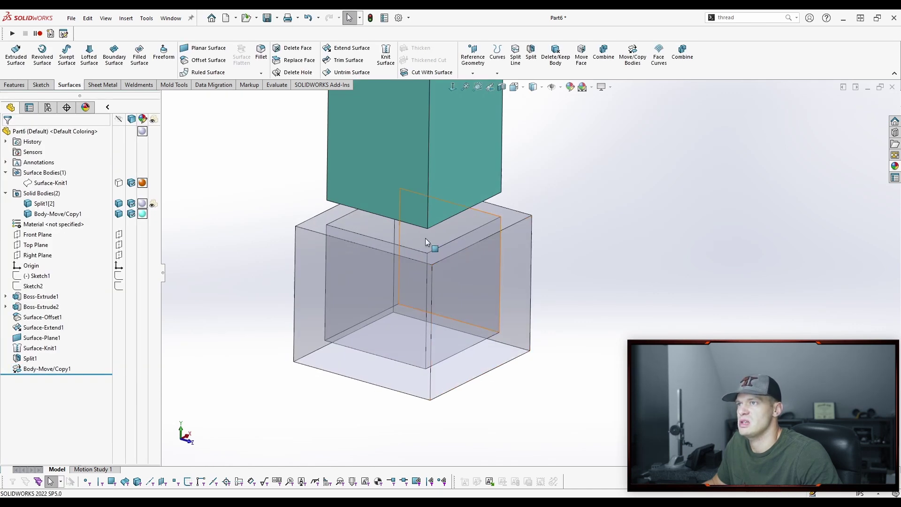
pyautogui.moveTo(425, 238)
pyautogui.mouseDown(button='middle')
pyautogui.moveTo(361, 242)
pyautogui.moveTo(416, 340)
pyautogui.mouseUp(button='middle')
pyautogui.moveTo(423, 244); pyautogui.dragTo(508, 262, button='middle')
pyautogui.hotkey('ctrl', '7')
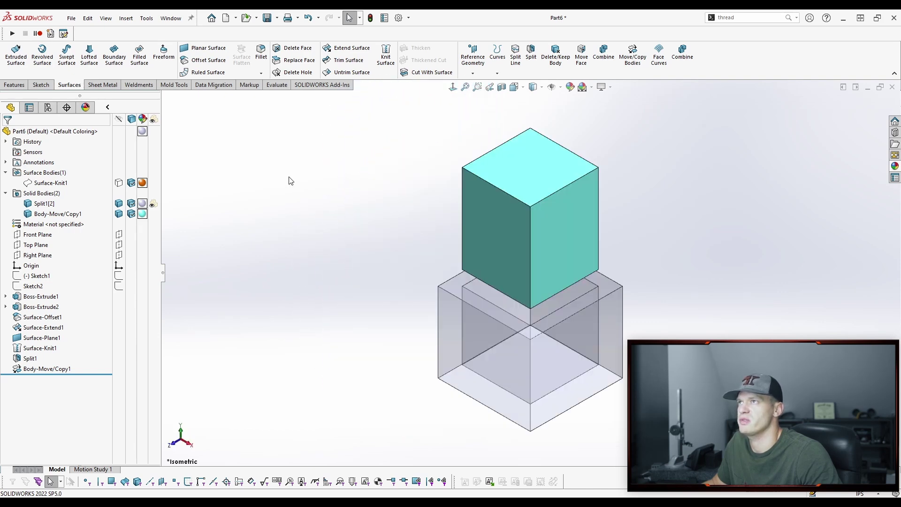